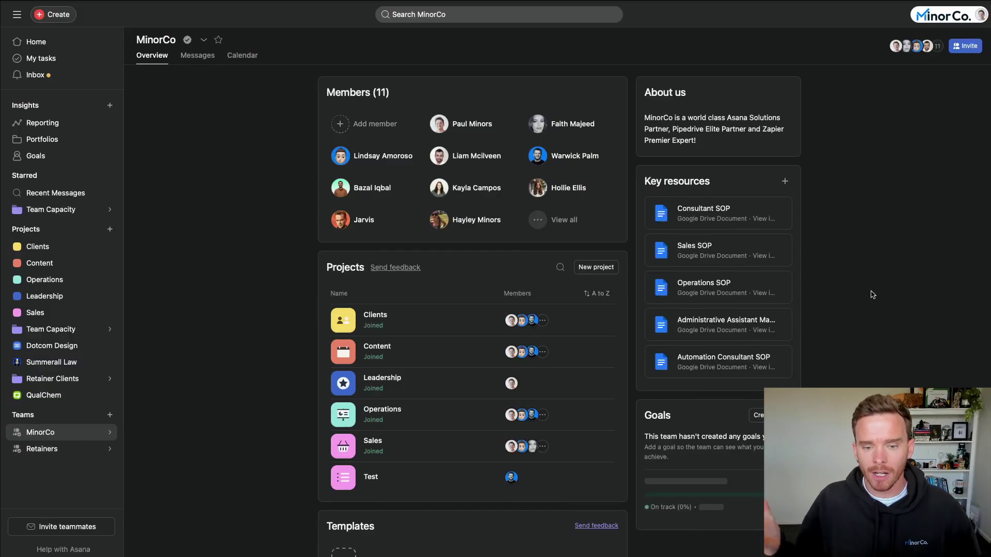
Run Raycast's Toggle System Appearance command to switch Asana from dark to light mode.
{"action": "key", "text": "alt+space"}
{"action": "type", "text": "dark"}
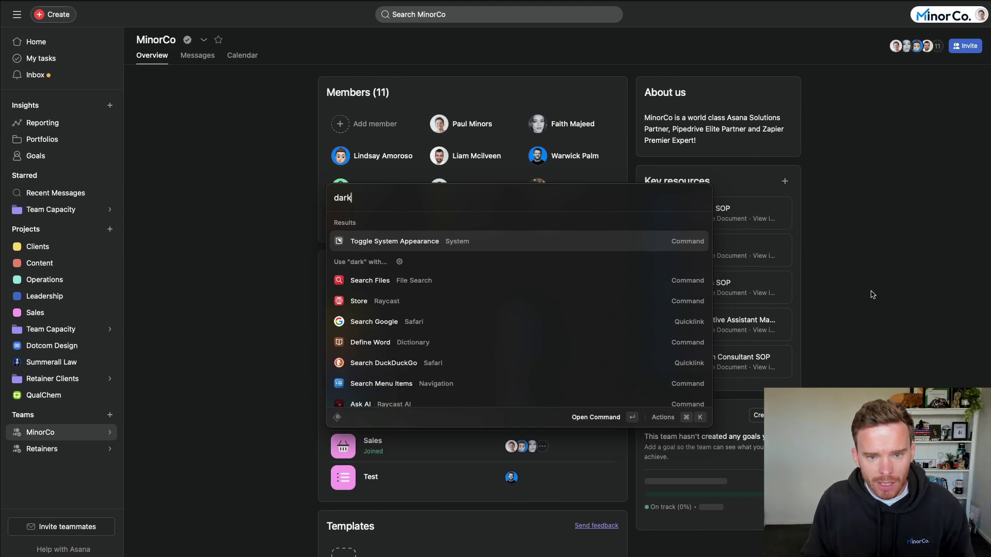
{"action": "key", "text": "Return"}
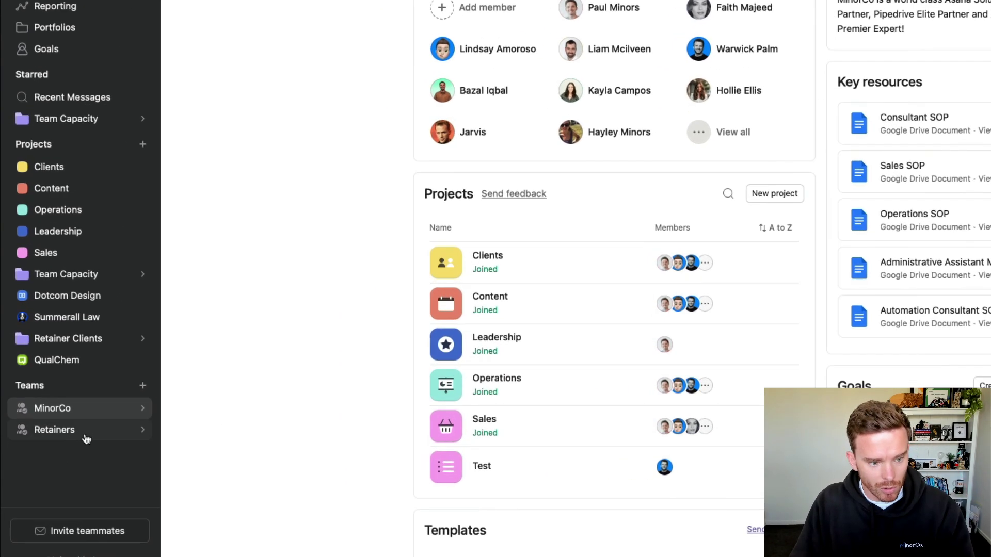
{"action": "mouse_move", "coordinate": [91, 412]}
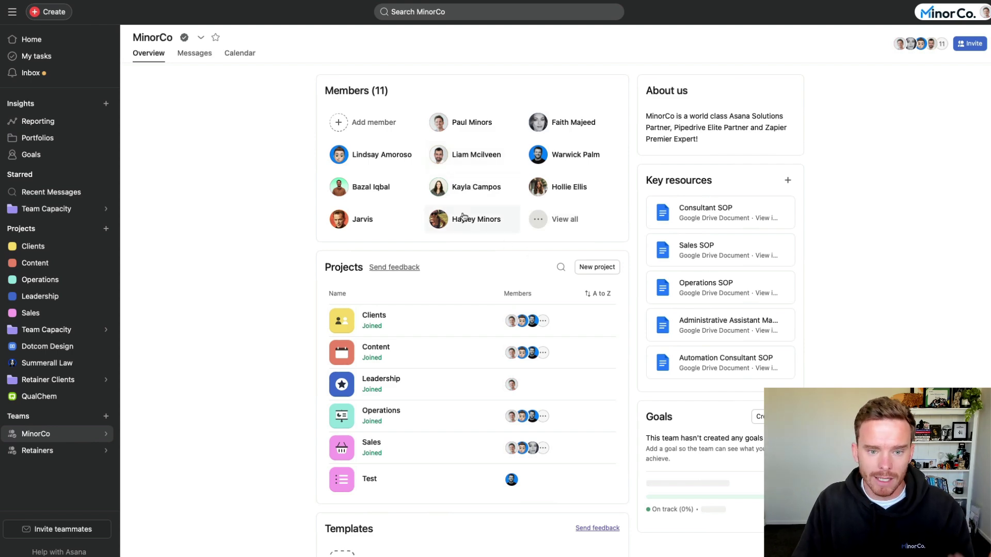
{"action": "mouse_move", "coordinate": [464, 217]}
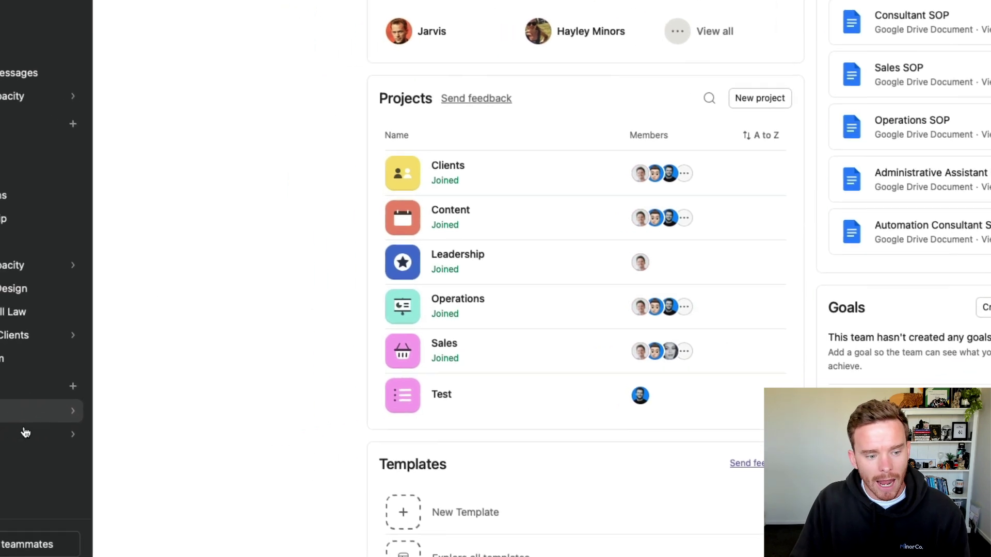
{"action": "left_click", "coordinate": [115, 416]}
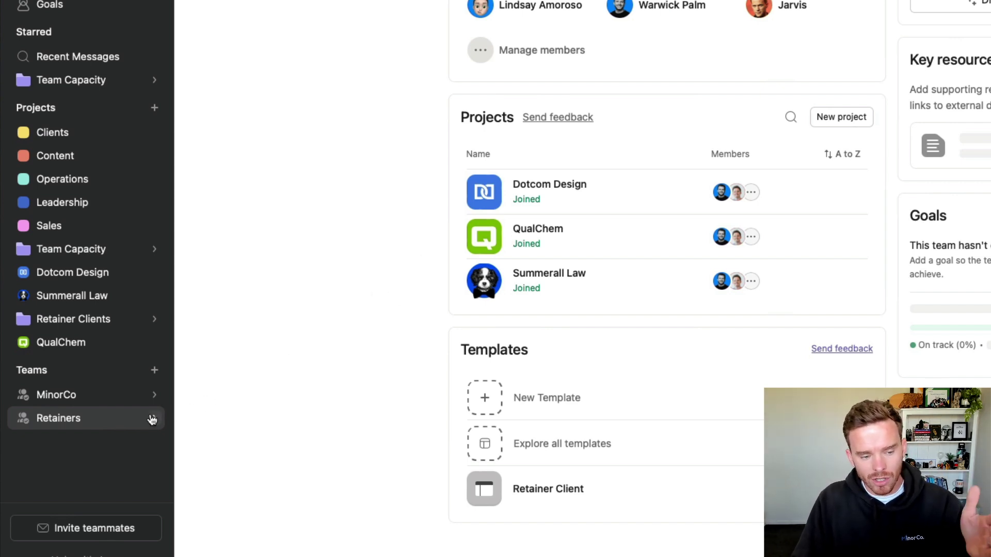
{"action": "left_click", "coordinate": [87, 398]}
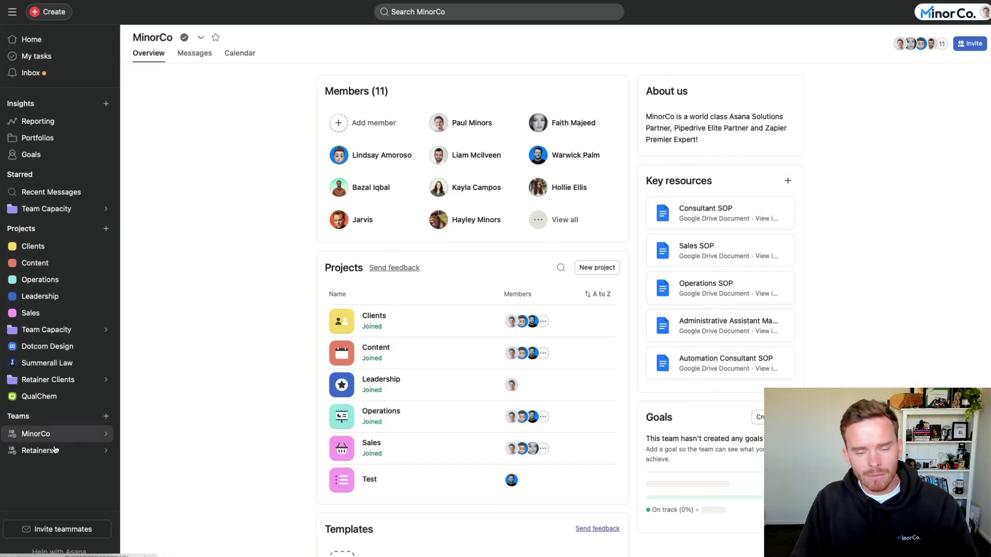
{"action": "mouse_move", "coordinate": [56, 451]}
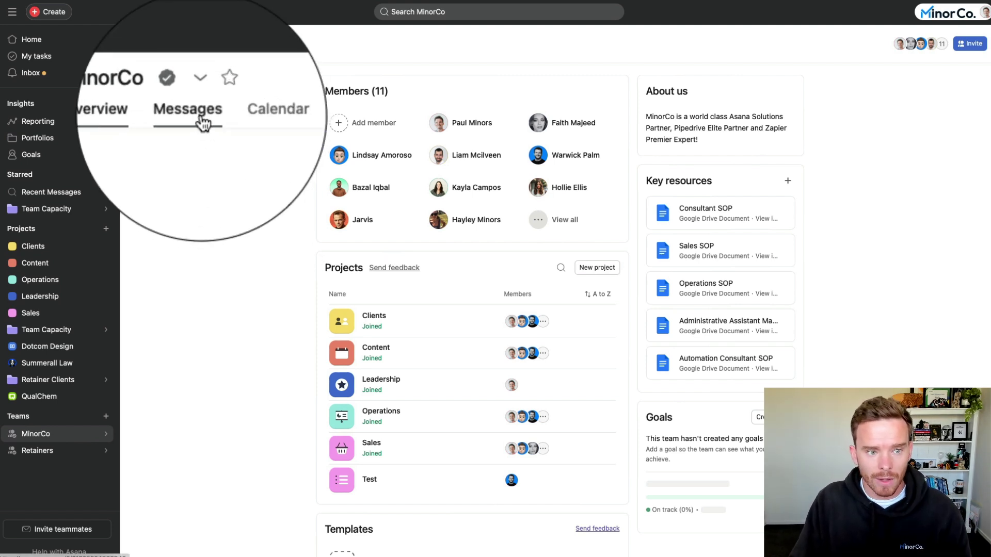
In the MinorCo Messages tab, start a message to members, then delete the draft.
{"action": "left_click", "coordinate": [194, 55]}
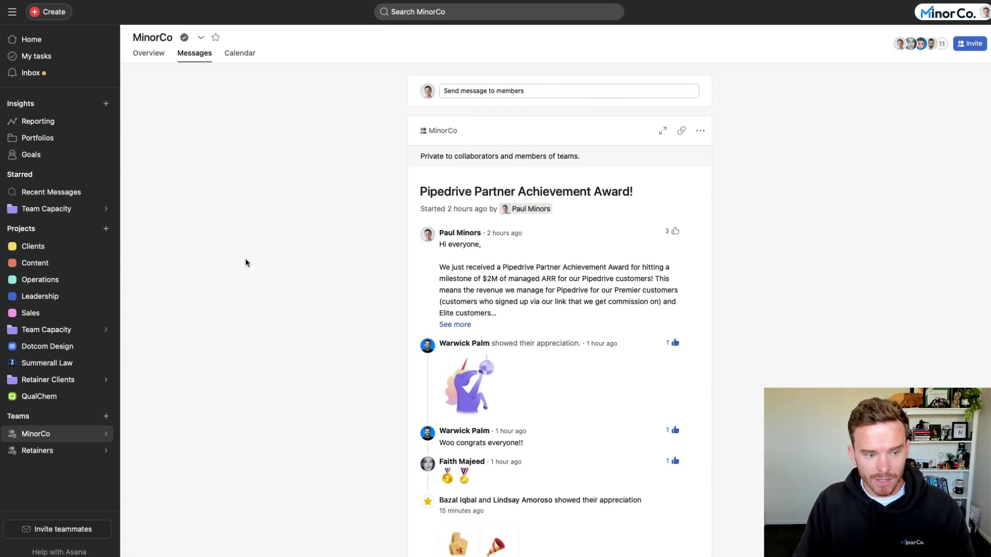
{"action": "left_click", "coordinate": [489, 95]}
{"action": "mouse_move", "coordinate": [400, 531]}
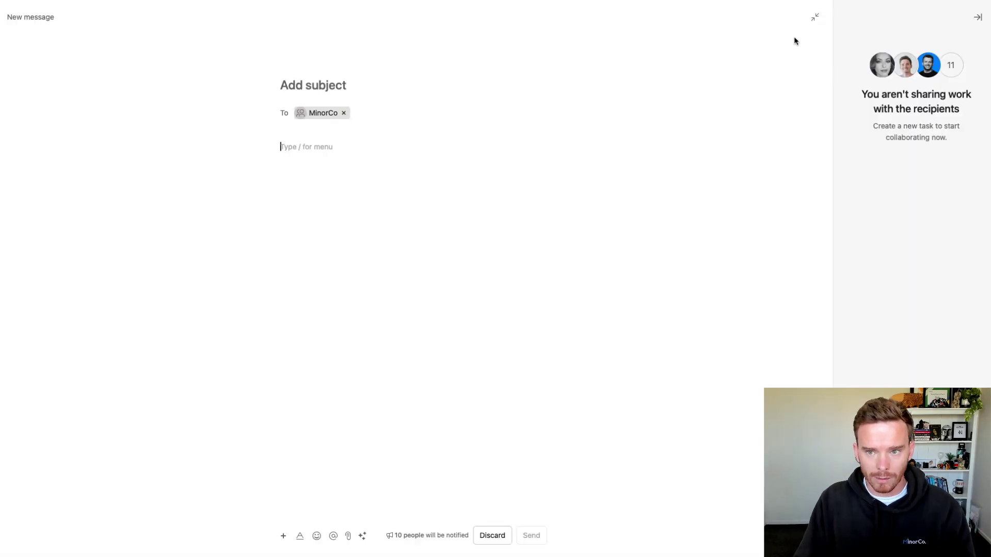
{"action": "left_click", "coordinate": [814, 19]}
{"action": "scroll", "coordinate": [556, 249], "scroll_direction": "down", "scroll_amount": 2}
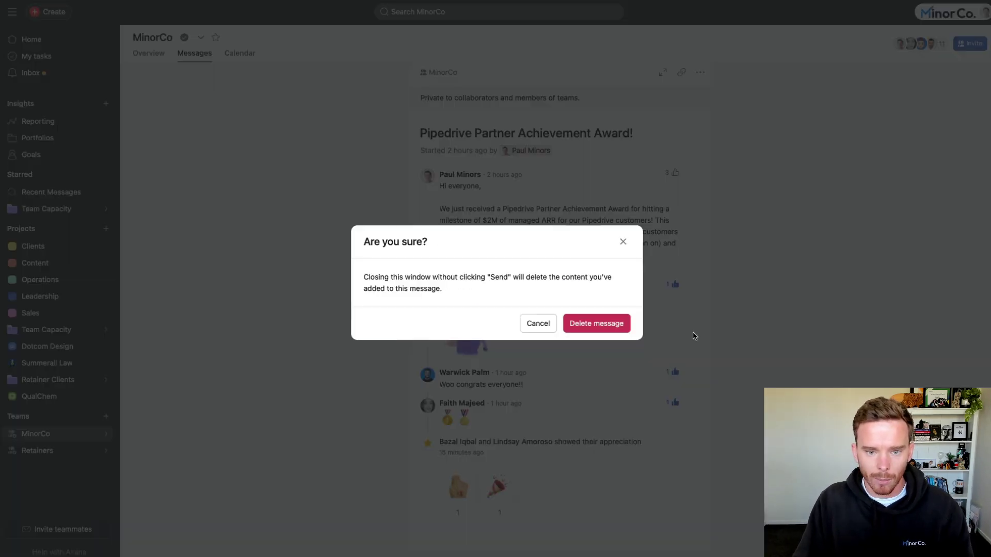
{"action": "key", "text": "Escape"}
{"action": "left_click", "coordinate": [597, 324]}
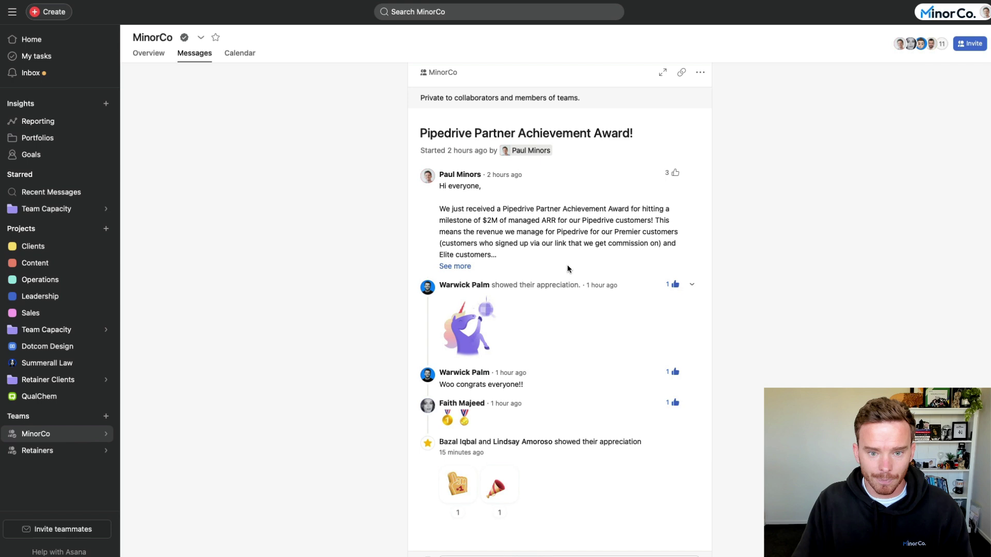
Expand the Pipedrive Partner Achievement Award post and read its full text.
{"action": "left_click", "coordinate": [471, 267]}
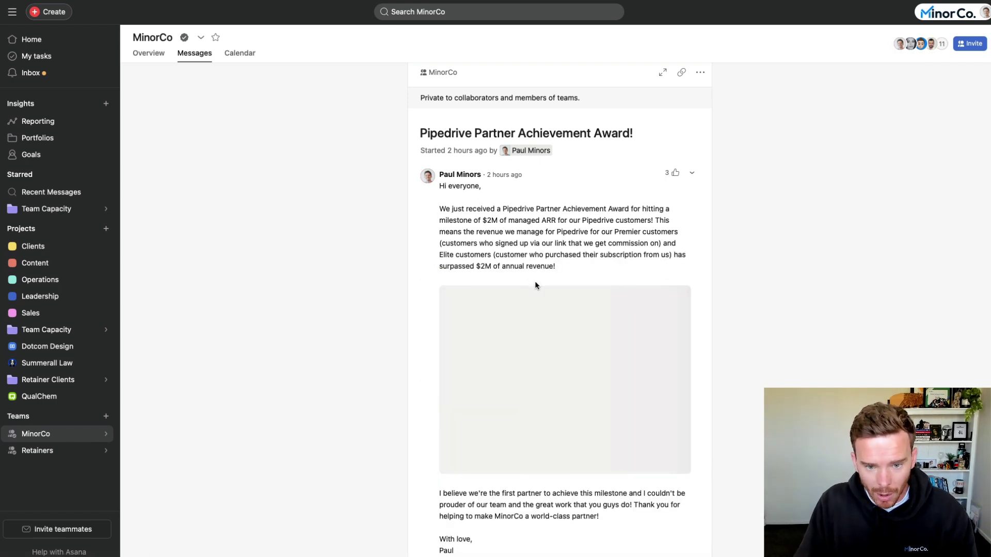
{"action": "scroll", "coordinate": [535, 281], "scroll_direction": "down", "scroll_amount": 3}
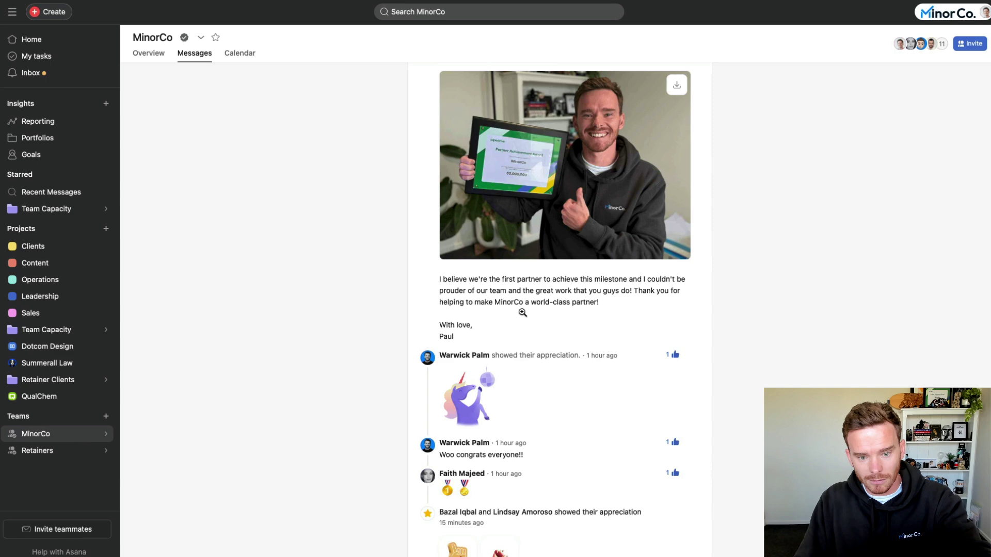
{"action": "scroll", "coordinate": [516, 315], "scroll_direction": "down", "scroll_amount": 4}
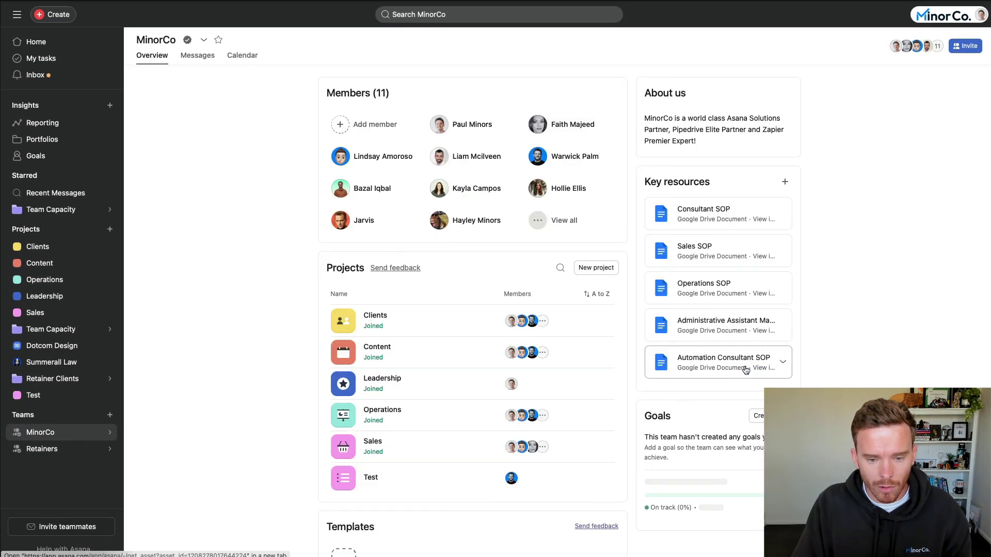
Open the Asana Full Onboarding Plan template in the editor, review its stages and tasks, then click Done.
{"action": "scroll", "coordinate": [396, 521], "scroll_direction": "down", "scroll_amount": 3}
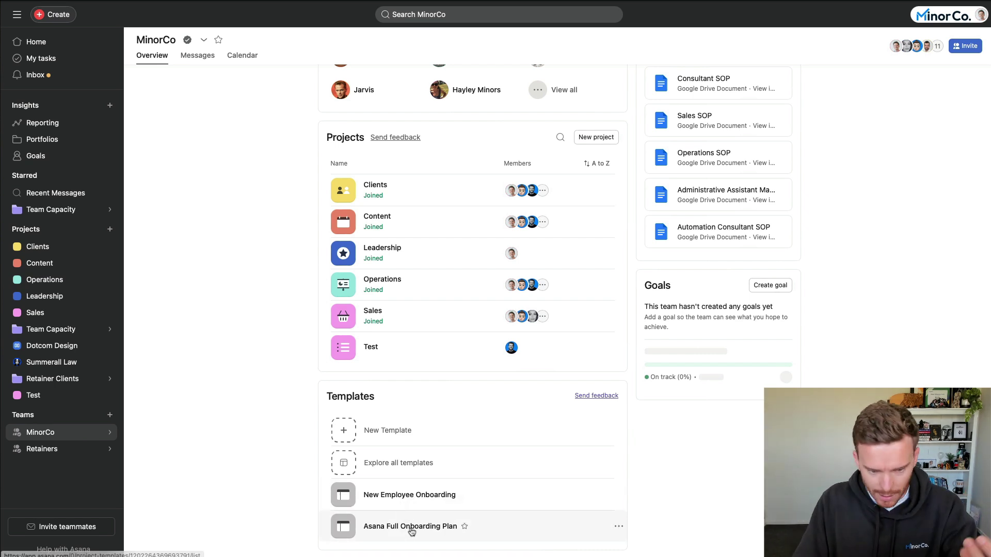
{"action": "scroll", "coordinate": [413, 532], "scroll_direction": "up", "scroll_amount": 1}
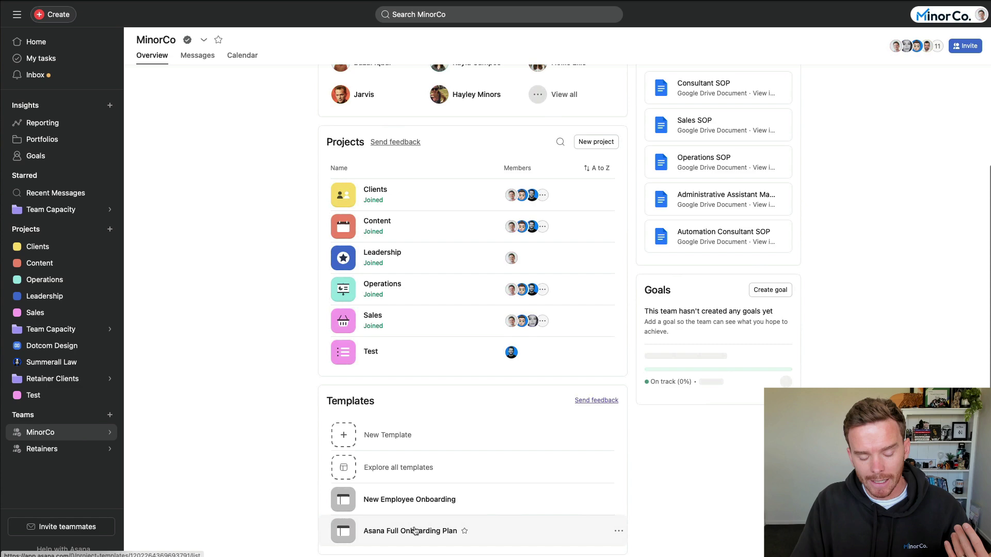
{"action": "left_click", "coordinate": [615, 531]}
{"action": "left_click", "coordinate": [651, 494]}
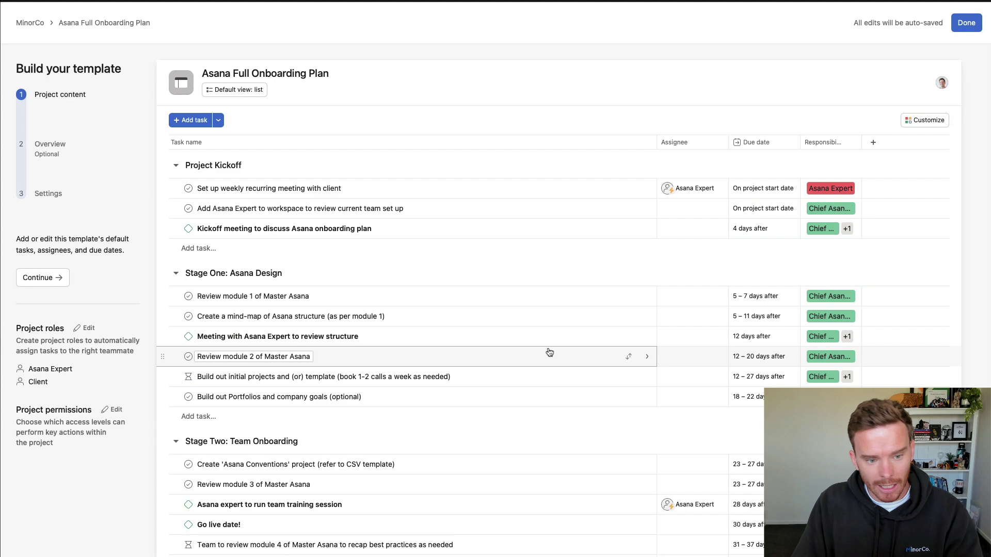
{"action": "scroll", "coordinate": [549, 353], "scroll_direction": "down", "scroll_amount": 5}
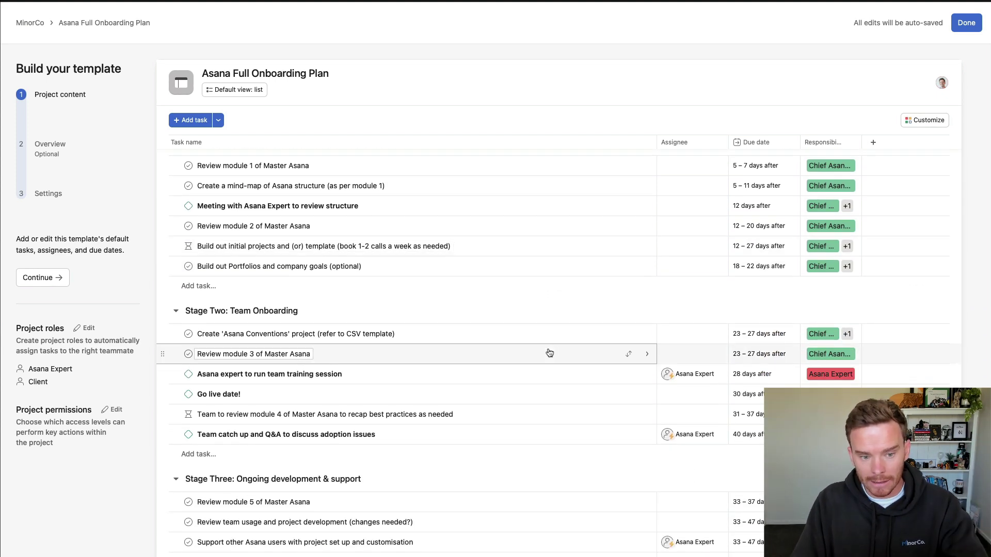
{"action": "scroll", "coordinate": [593, 309], "scroll_direction": "down", "scroll_amount": 3}
{"action": "scroll", "coordinate": [571, 308], "scroll_direction": "up", "scroll_amount": 8}
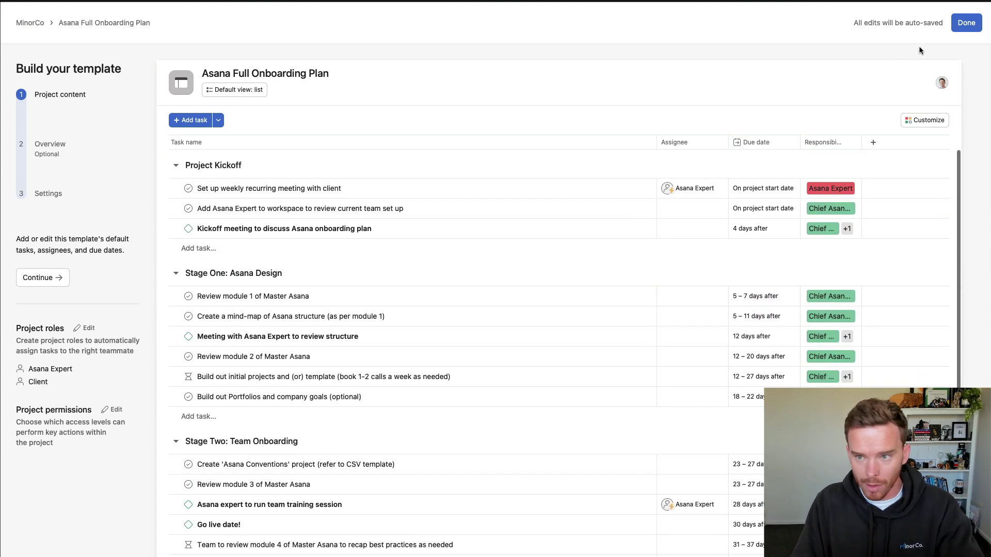
{"action": "left_click", "coordinate": [966, 22]}
Scroll the MinorCo overview to check its two team templates and empty goals section.
{"action": "scroll", "coordinate": [537, 367], "scroll_direction": "down", "scroll_amount": 3}
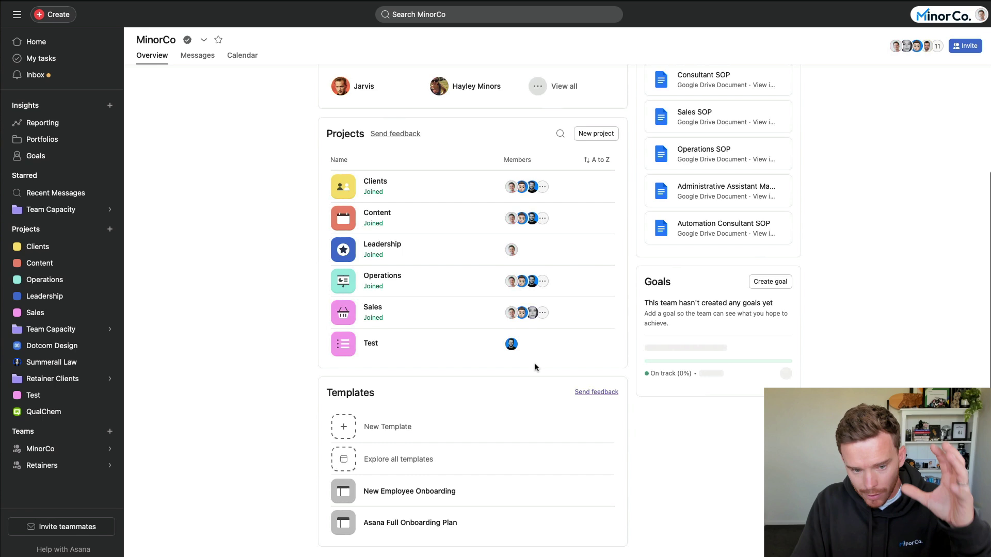
{"action": "scroll", "coordinate": [535, 367], "scroll_direction": "up", "scroll_amount": 1}
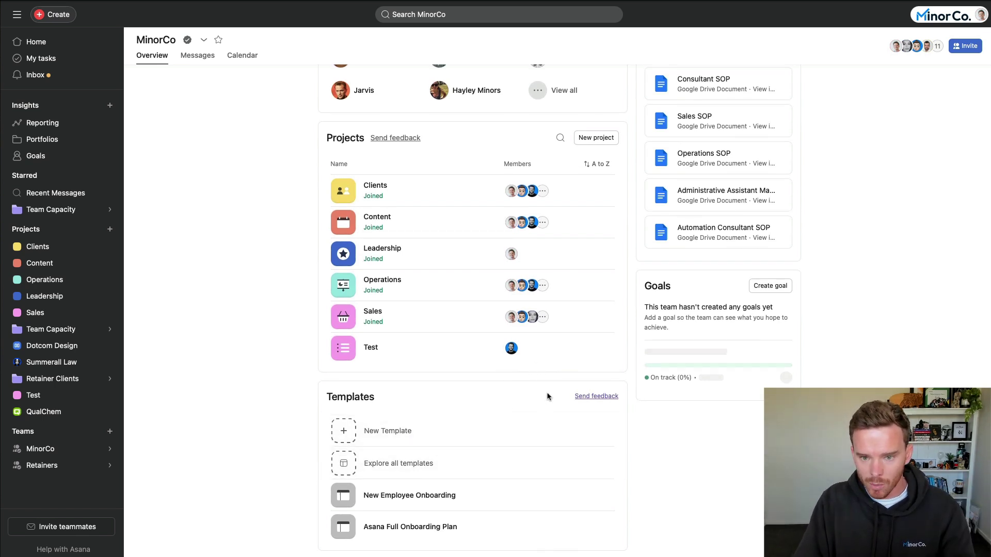
{"action": "scroll", "coordinate": [708, 236], "scroll_direction": "up", "scroll_amount": 3}
{"action": "scroll", "coordinate": [496, 366], "scroll_direction": "down", "scroll_amount": 3}
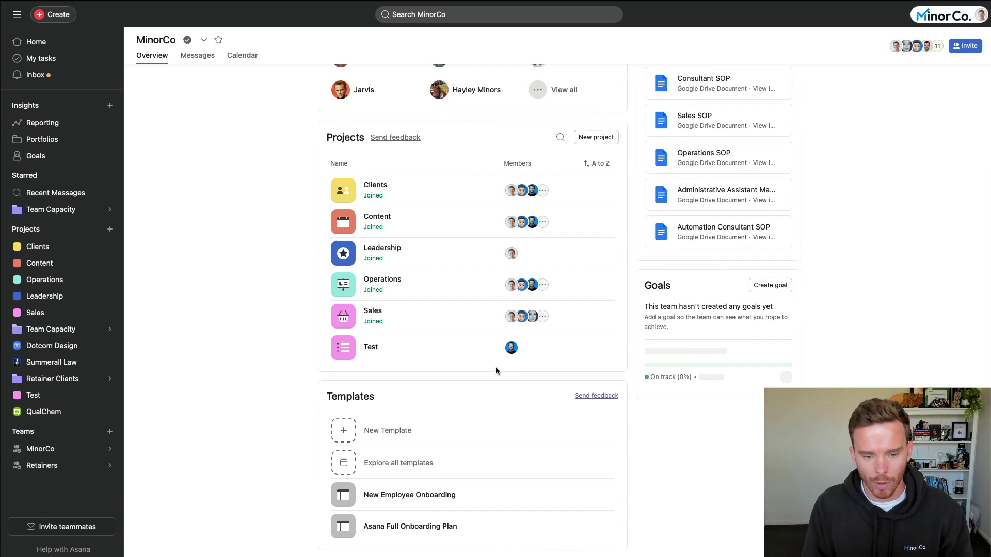
{"action": "scroll", "coordinate": [316, 338], "scroll_direction": "up", "scroll_amount": 5}
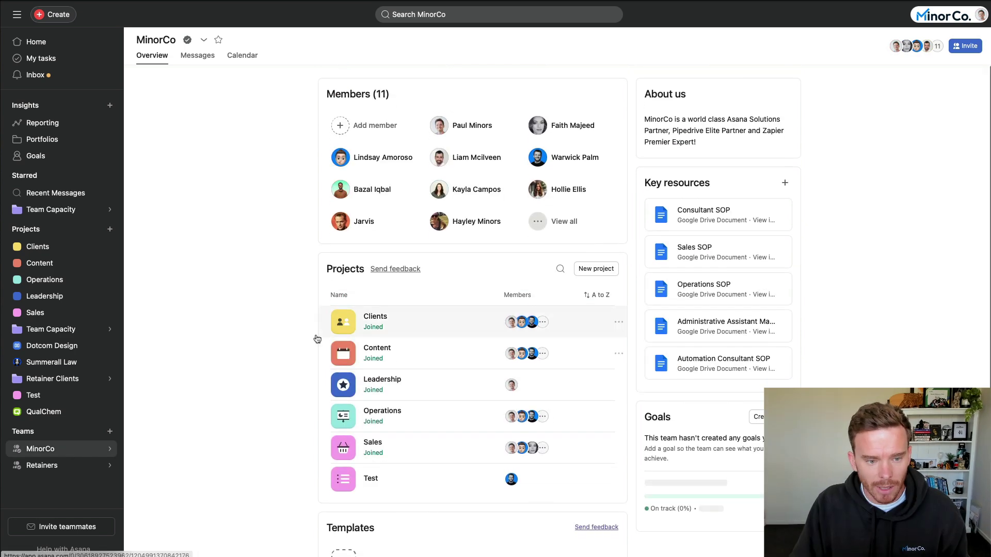
From the Retainers team, open the Retainer Client template for editing and browse its sections and rules.
{"action": "left_click", "coordinate": [67, 466]}
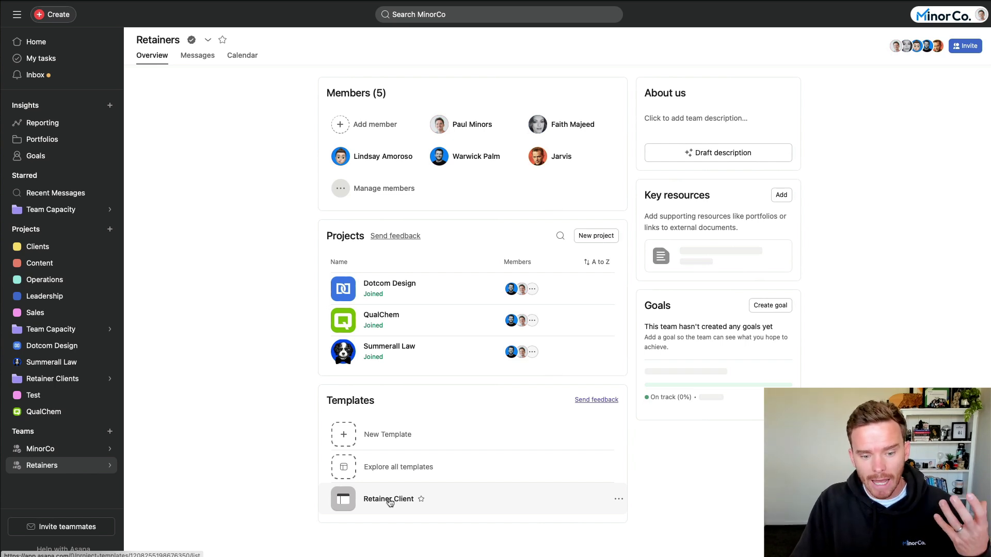
{"action": "left_click", "coordinate": [390, 501]}
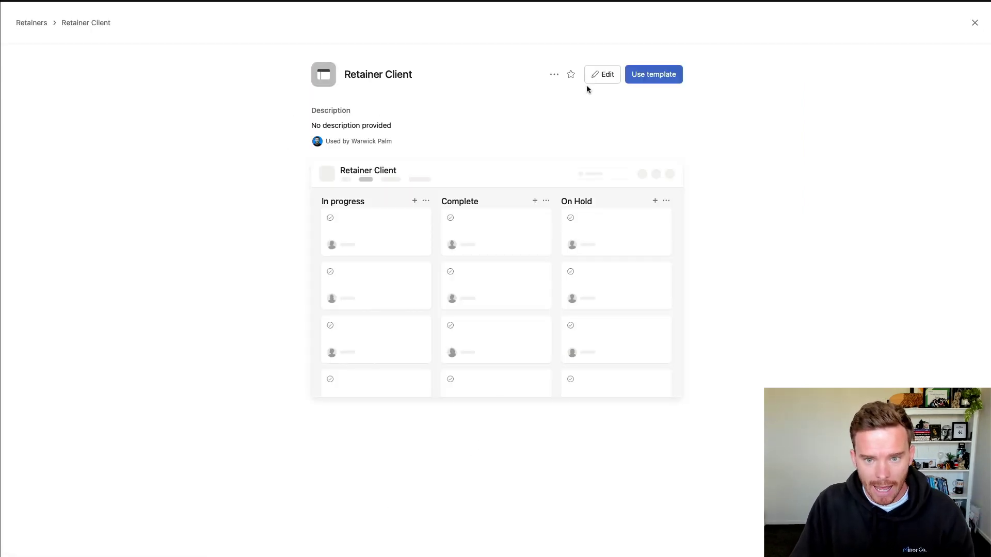
{"action": "left_click", "coordinate": [598, 77]}
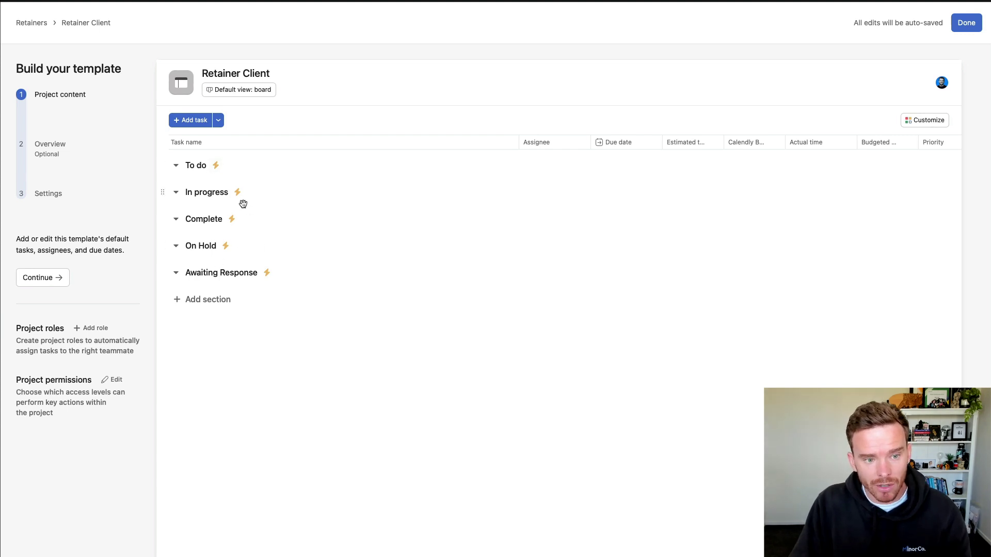
{"action": "left_click", "coordinate": [914, 120]}
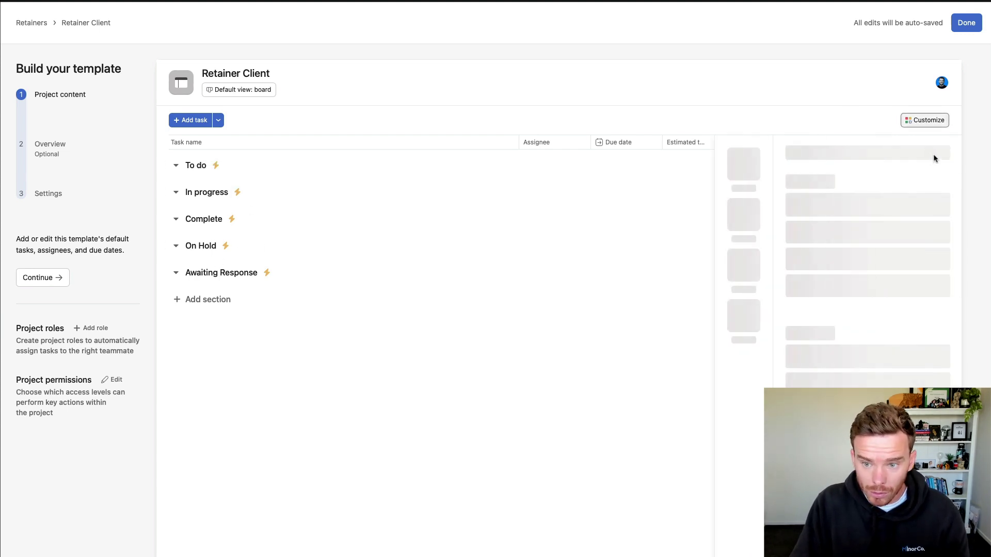
{"action": "scroll", "coordinate": [810, 313], "scroll_direction": "down", "scroll_amount": 10}
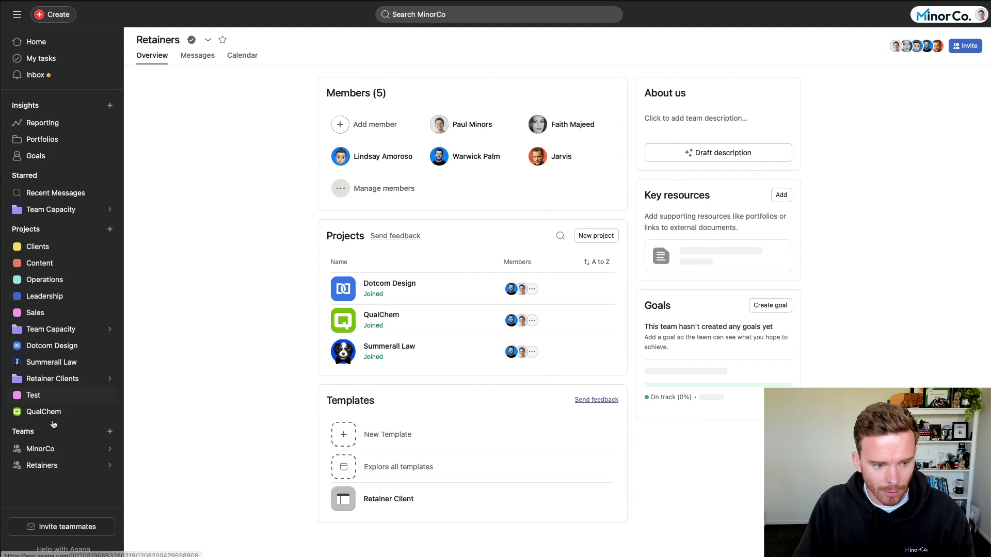
Open the Content project's Content Calendar and scroll to September 2024.
{"action": "left_click", "coordinate": [40, 449]}
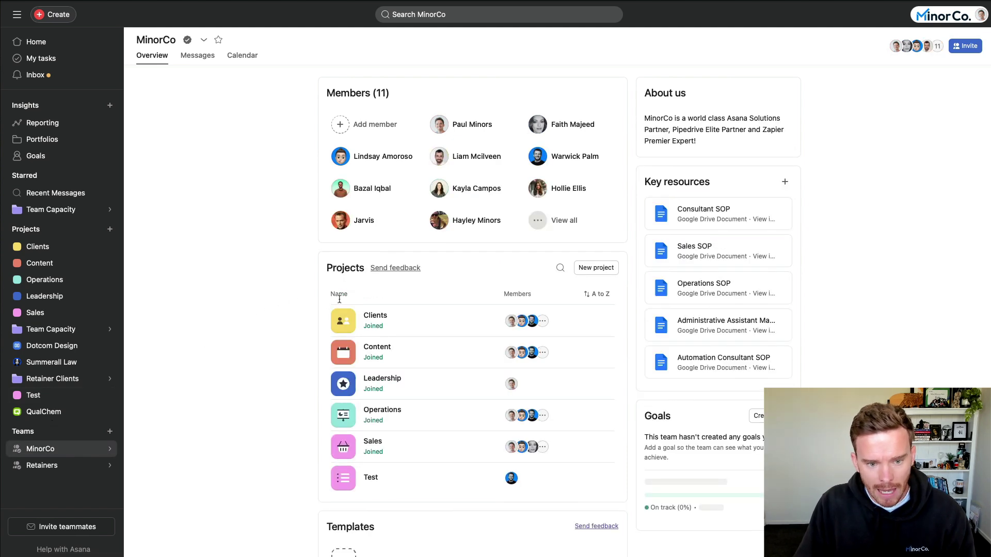
{"action": "left_click", "coordinate": [345, 352]}
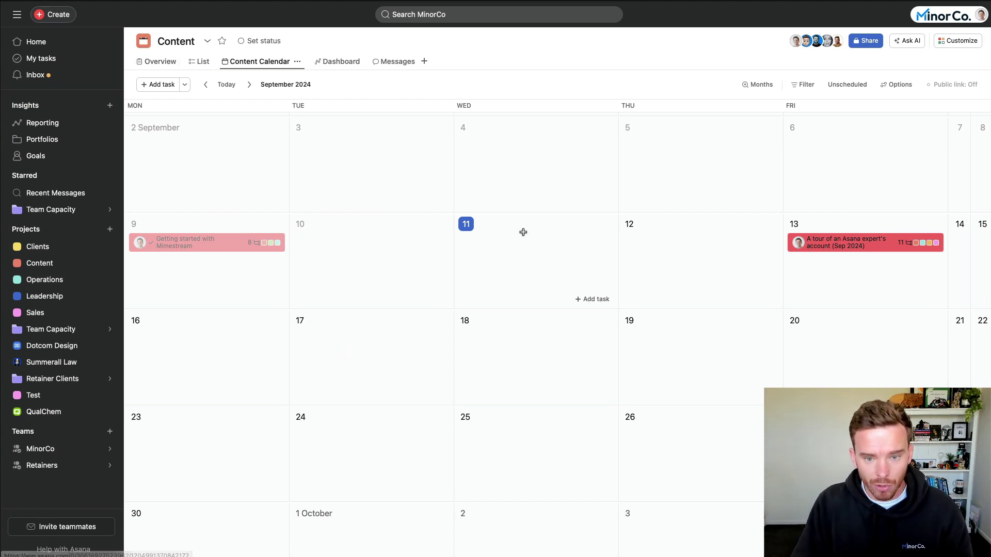
{"action": "scroll", "coordinate": [513, 237], "scroll_direction": "up", "scroll_amount": 5}
{"action": "scroll", "coordinate": [516, 240], "scroll_direction": "up", "scroll_amount": 15}
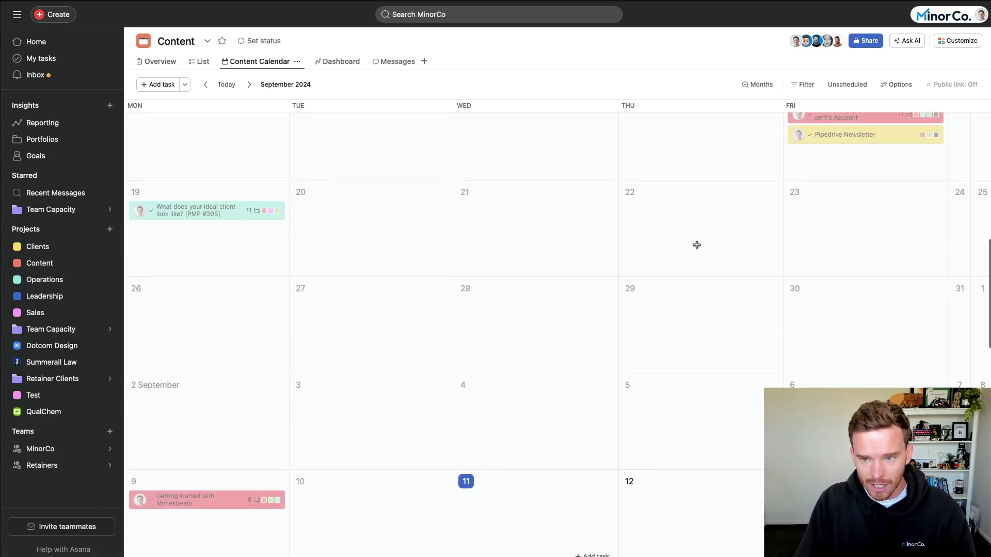
{"action": "scroll", "coordinate": [694, 246], "scroll_direction": "up", "scroll_amount": 8}
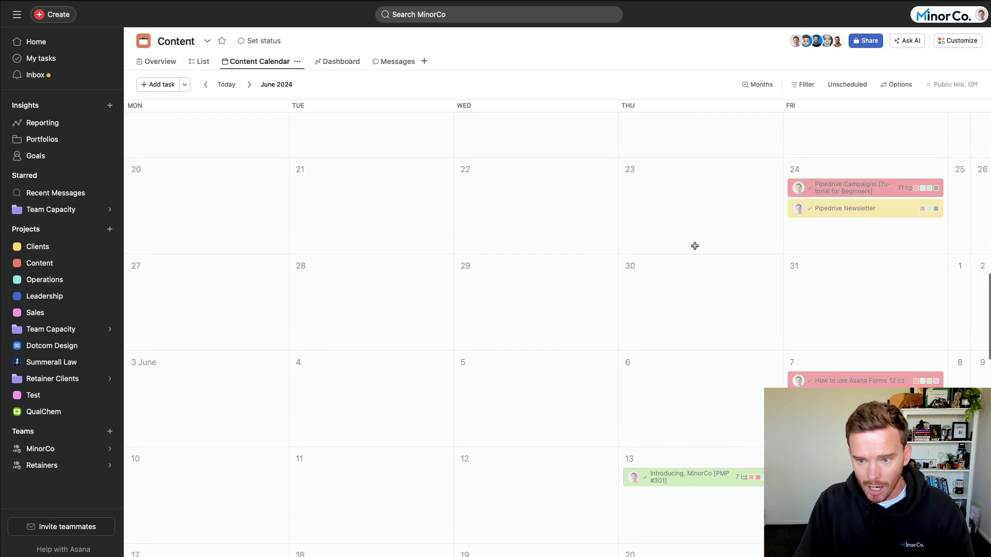
{"action": "scroll", "coordinate": [694, 247], "scroll_direction": "down", "scroll_amount": 20}
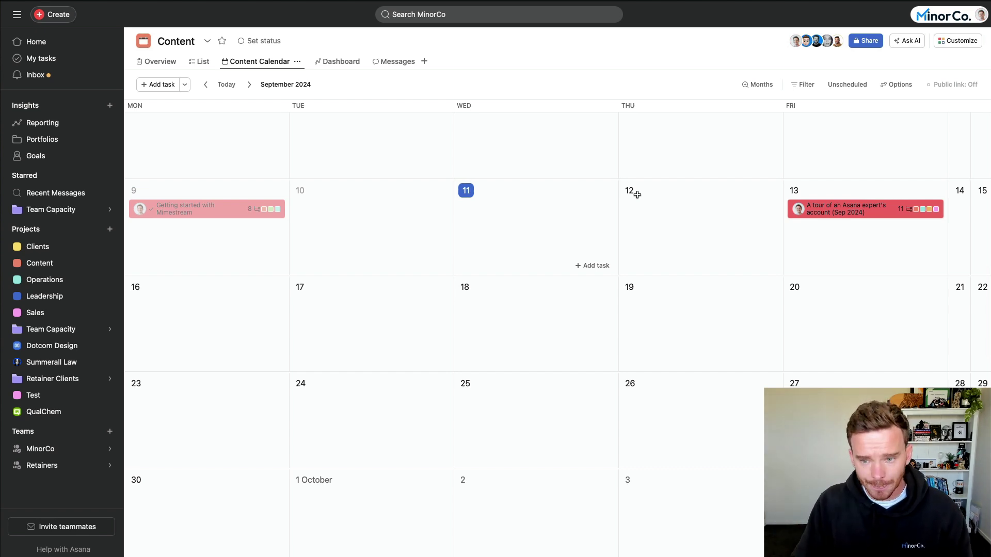
Open the Asana Video task template from the Content project's task templates list.
{"action": "left_click", "coordinate": [957, 40]}
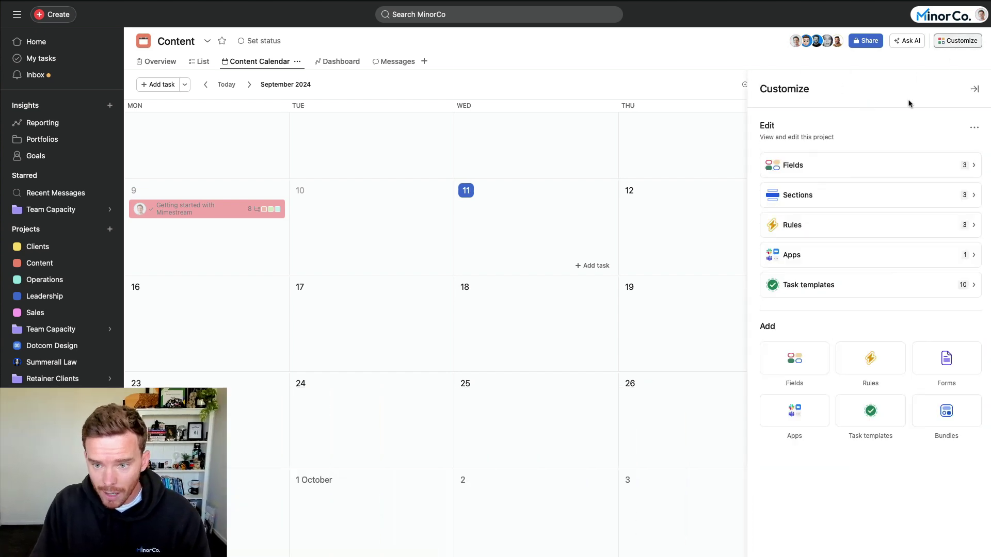
{"action": "left_click", "coordinate": [891, 287]}
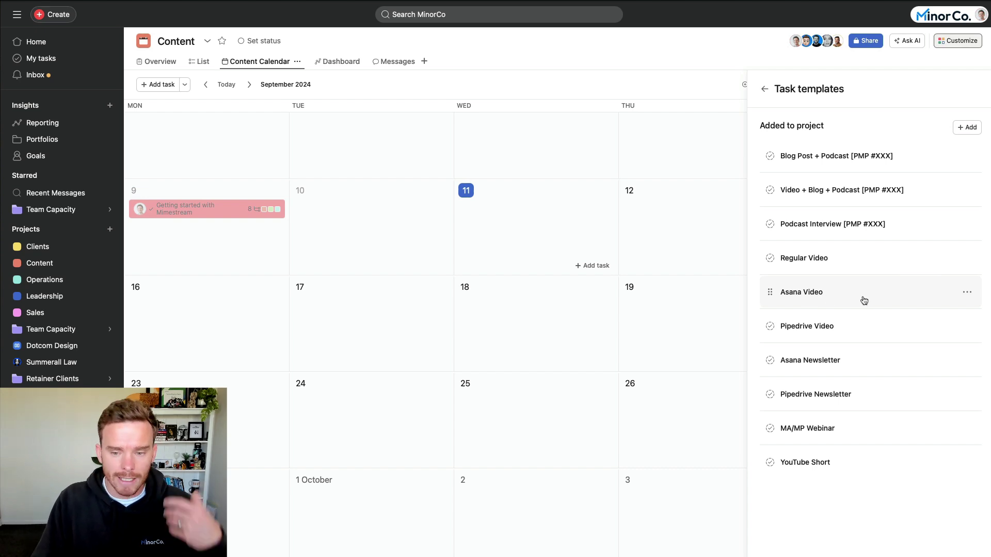
{"action": "left_click", "coordinate": [862, 299]}
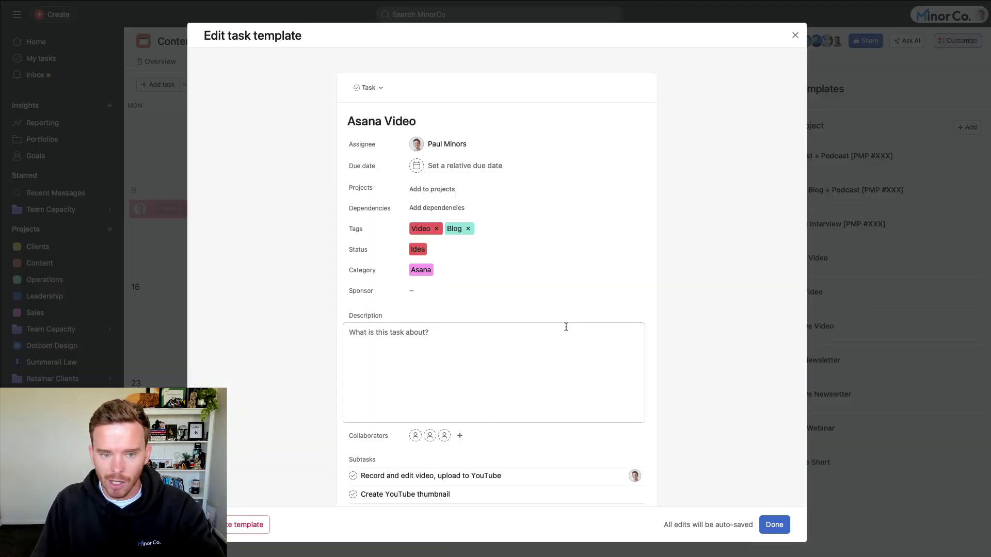
{"action": "scroll", "coordinate": [565, 316], "scroll_direction": "down", "scroll_amount": 5}
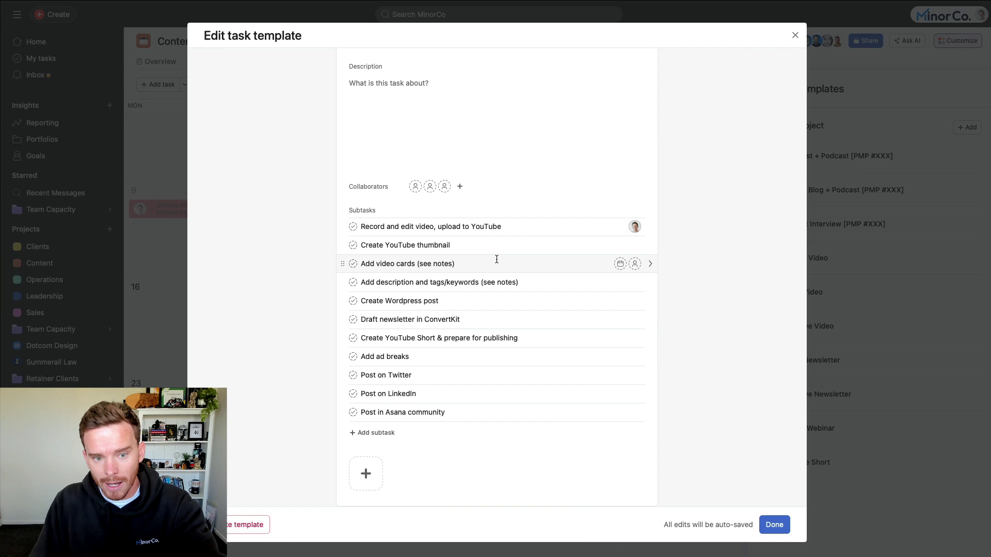
Review the description-and-tags subtask's notes, highlighting the sign-up, chapter markers and intro placeholder text.
{"action": "left_click", "coordinate": [549, 283]}
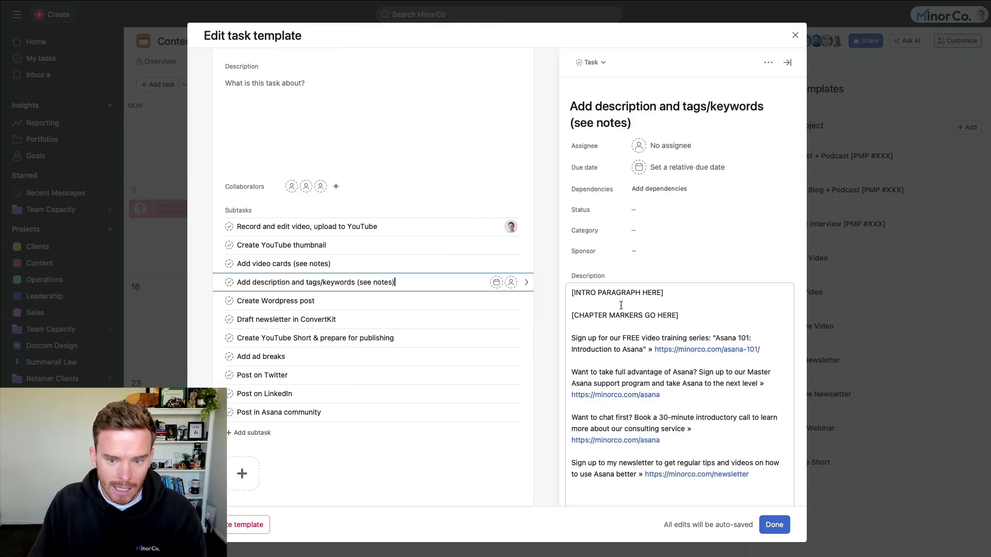
{"action": "scroll", "coordinate": [642, 303], "scroll_direction": "down", "scroll_amount": 3}
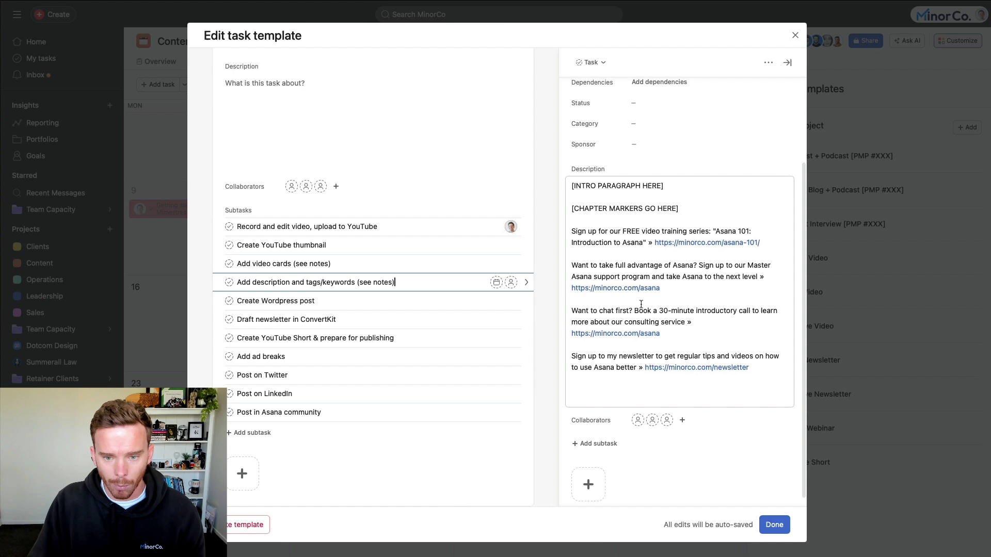
{"action": "mouse_move", "coordinate": [705, 247]}
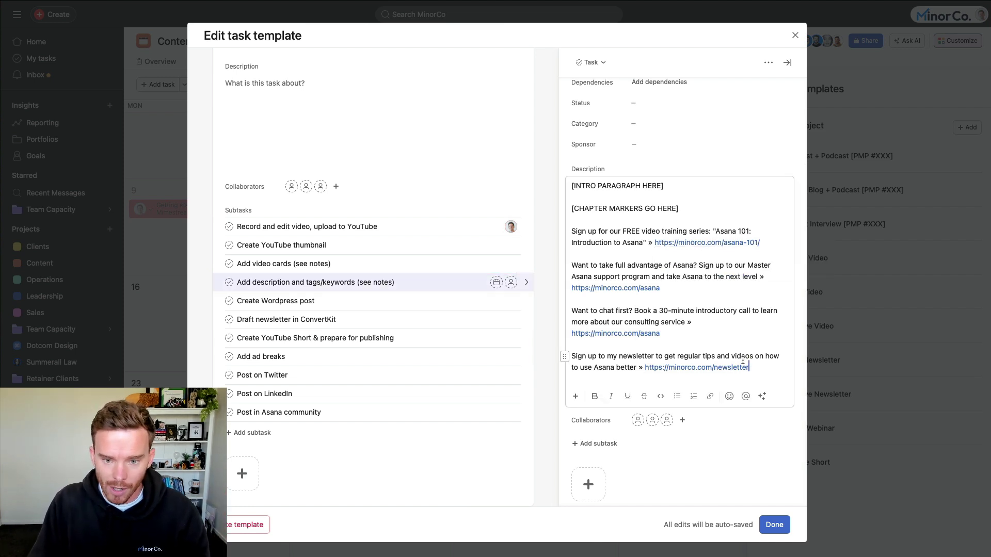
{"action": "left_click_drag", "start_coordinate": [749, 369], "coordinate": [564, 229]}
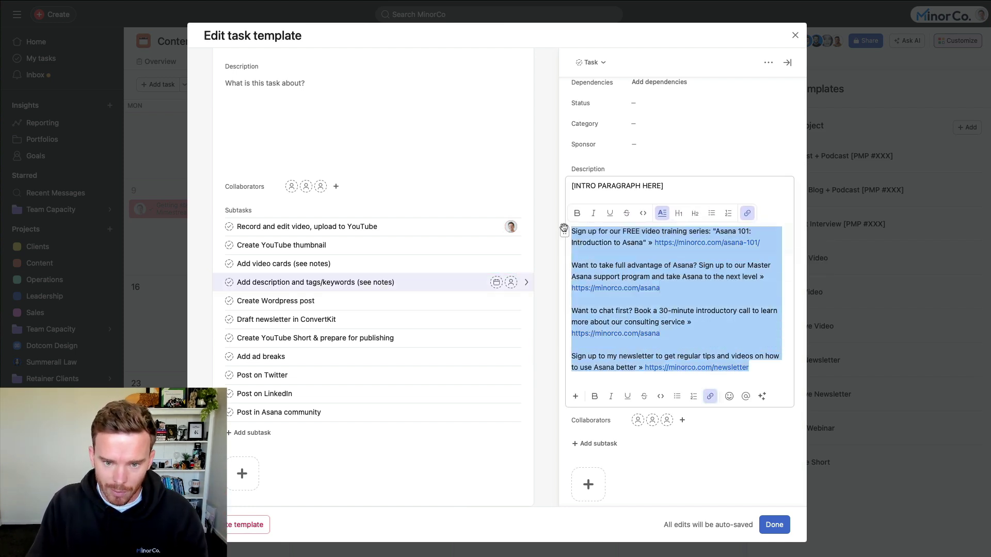
{"action": "left_click", "coordinate": [713, 284]}
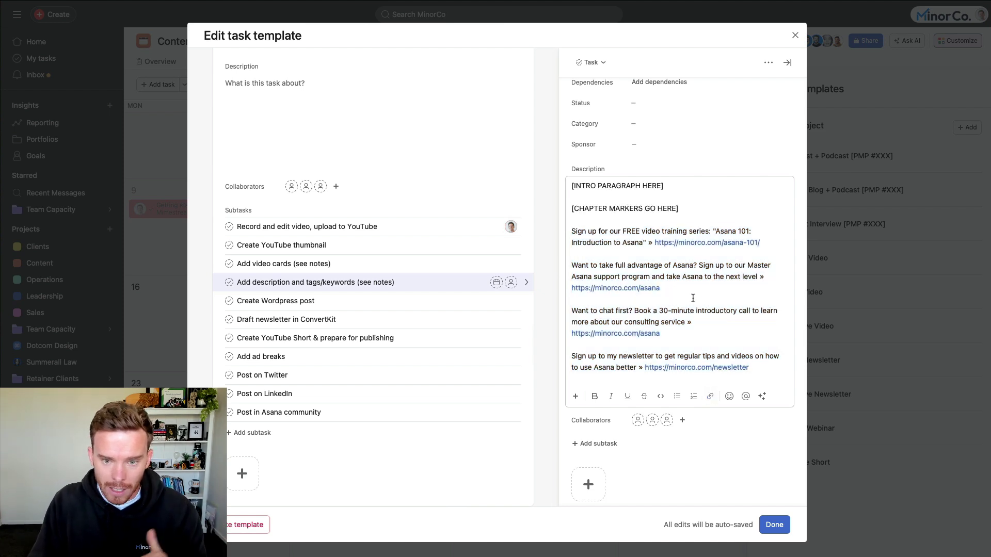
{"action": "left_click_drag", "start_coordinate": [682, 208], "coordinate": [564, 206]}
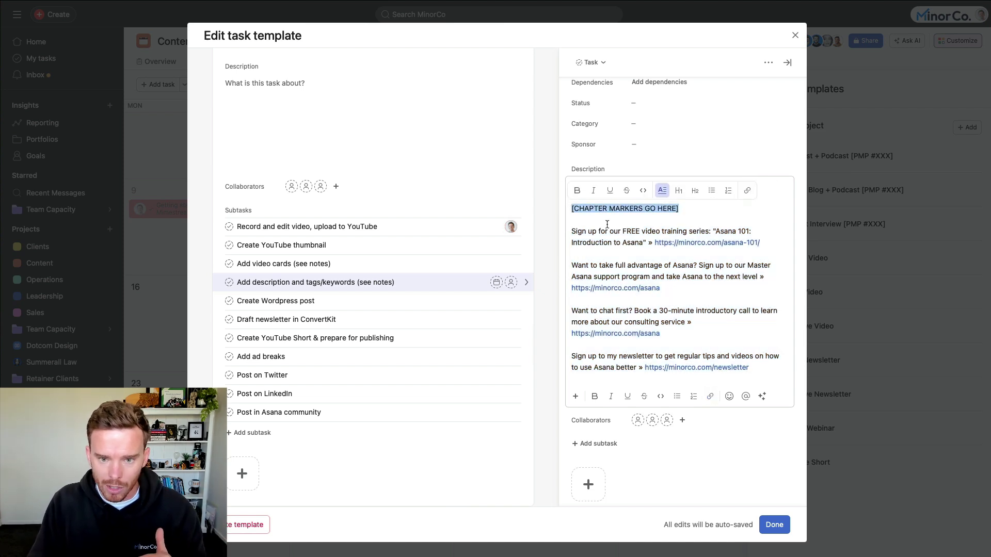
{"action": "key", "text": "Down"}
{"action": "left_click_drag", "start_coordinate": [674, 185], "coordinate": [544, 179]}
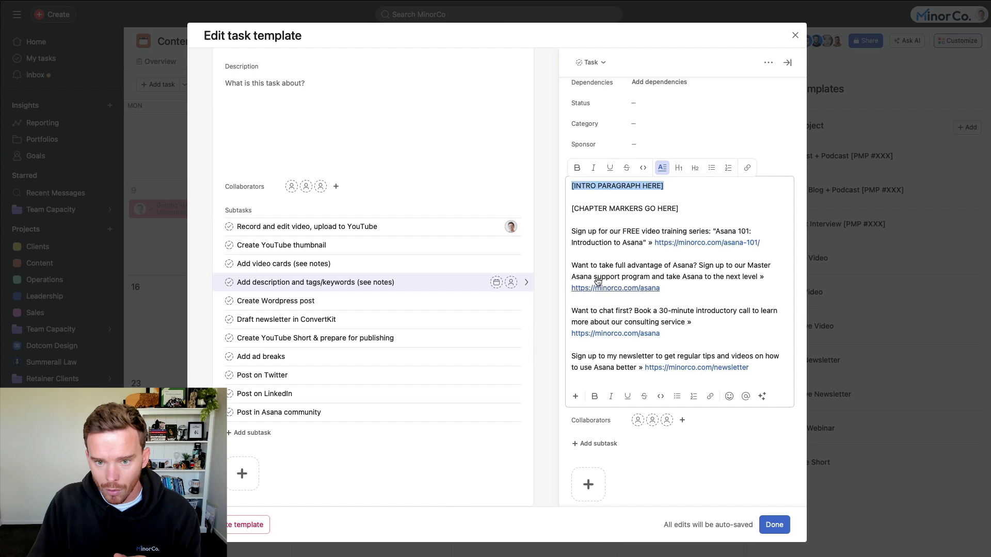
Check the Create Wordpress post subtask's details, then close the template editor with Done.
{"action": "left_click", "coordinate": [419, 302]}
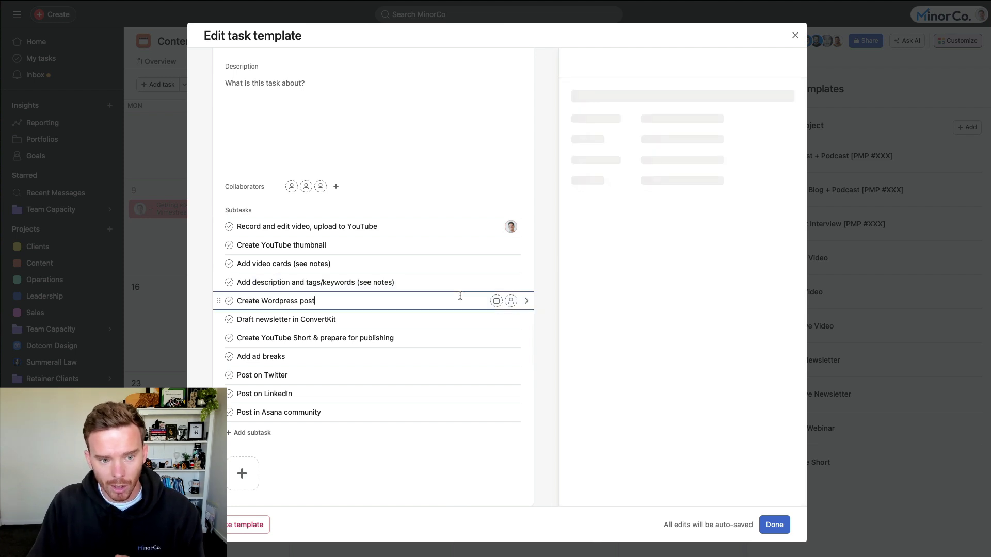
{"action": "scroll", "coordinate": [624, 325], "scroll_direction": "down", "scroll_amount": 3}
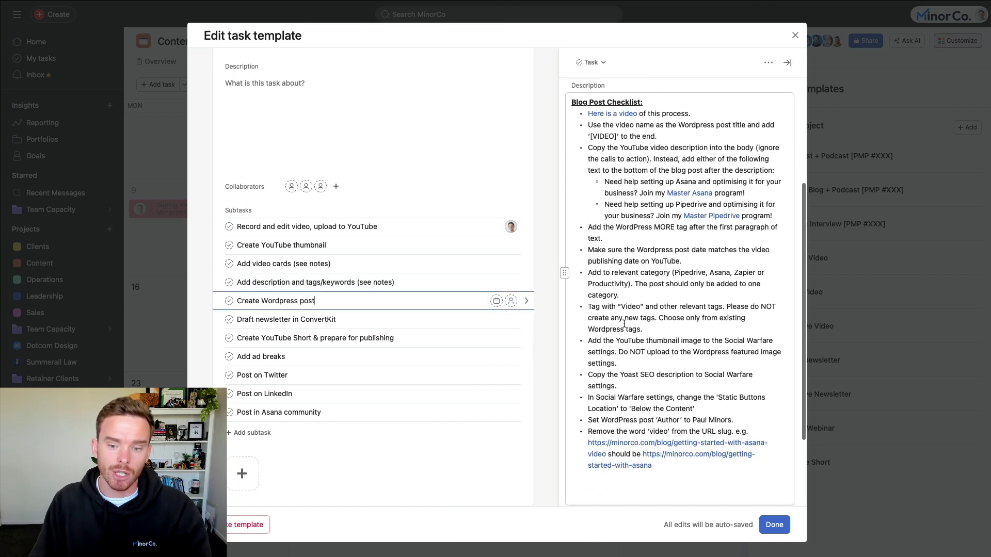
{"action": "scroll", "coordinate": [624, 324], "scroll_direction": "up", "scroll_amount": 2}
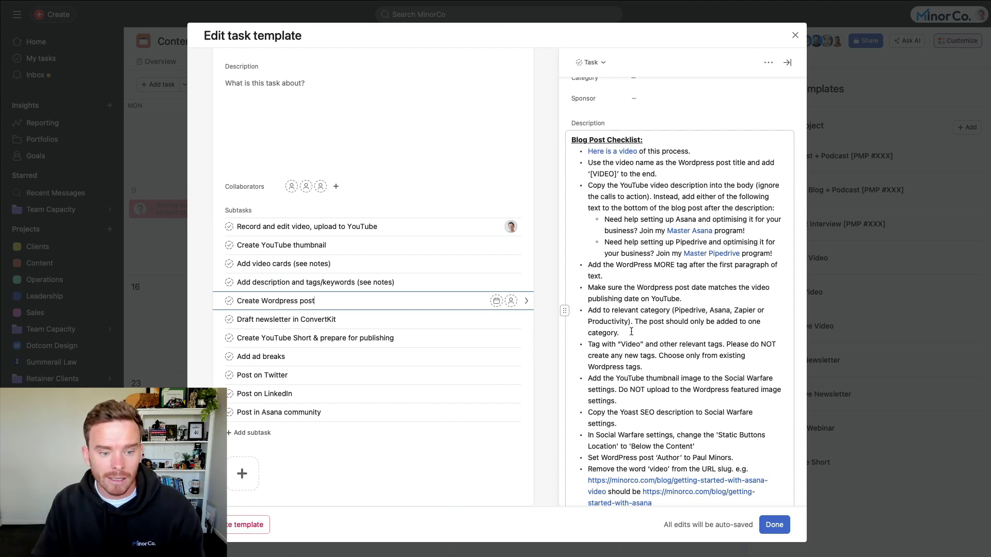
{"action": "left_click", "coordinate": [774, 525]}
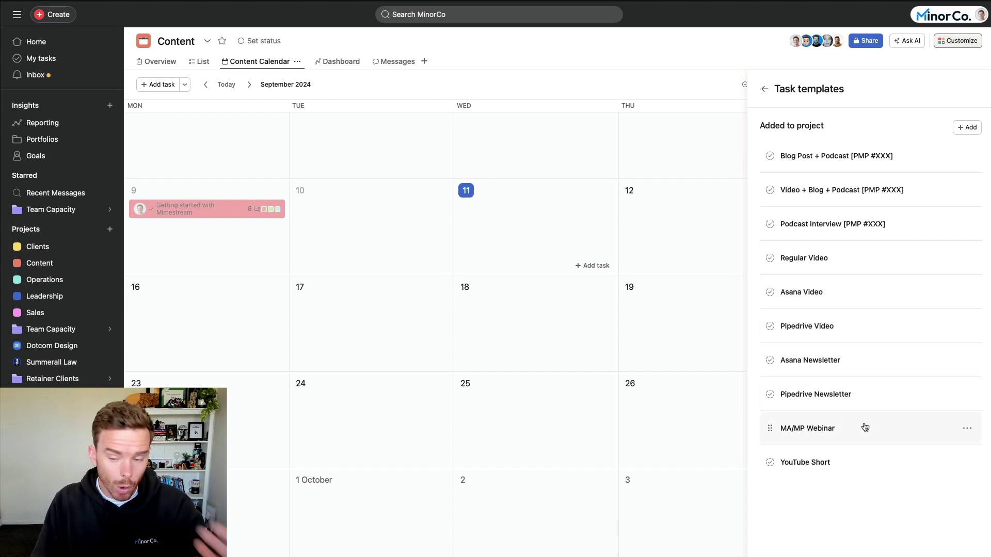
Open the Fri 13 Sep 2024 tour task, look through its 11 subtasks, and close it.
{"action": "left_click", "coordinate": [954, 50]}
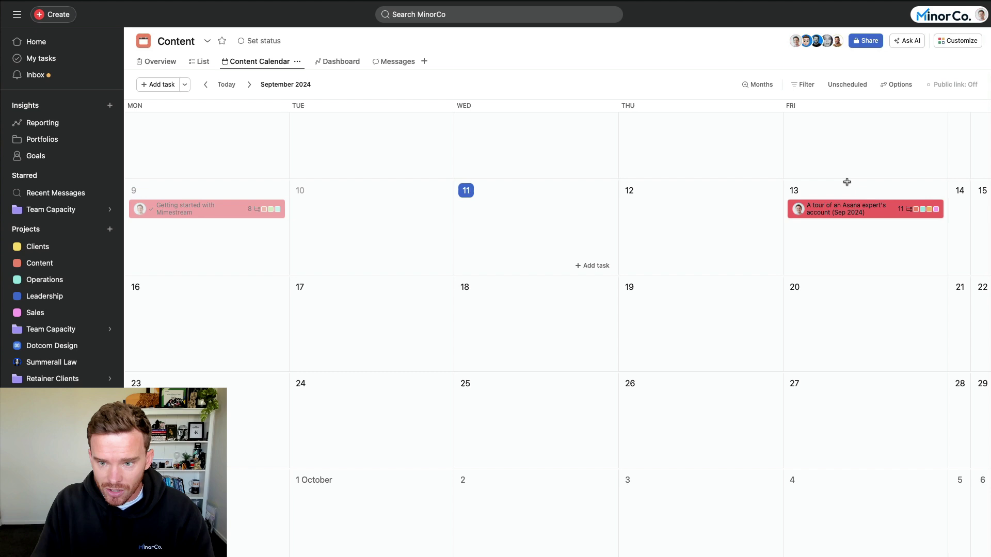
{"action": "left_click", "coordinate": [847, 216]}
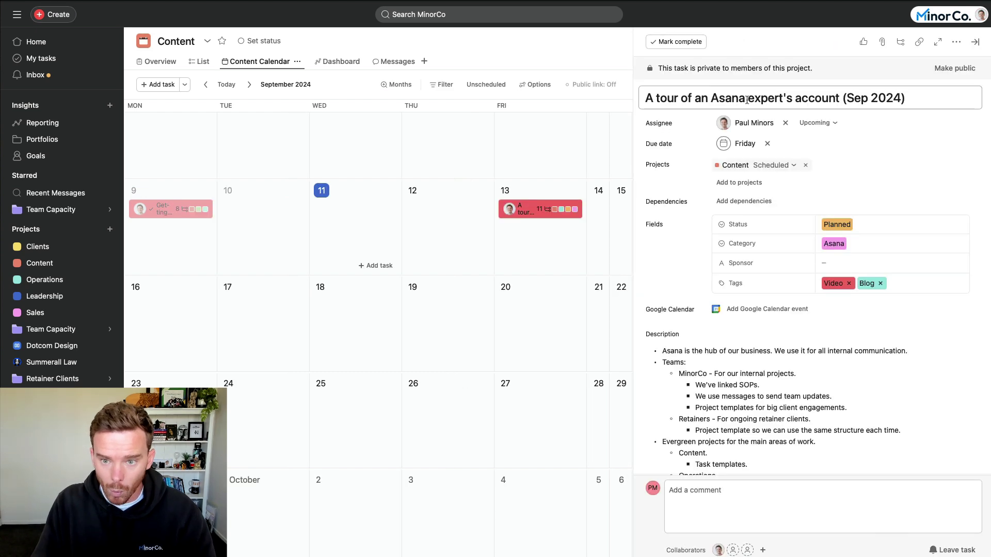
{"action": "scroll", "coordinate": [817, 272], "scroll_direction": "down", "scroll_amount": 8}
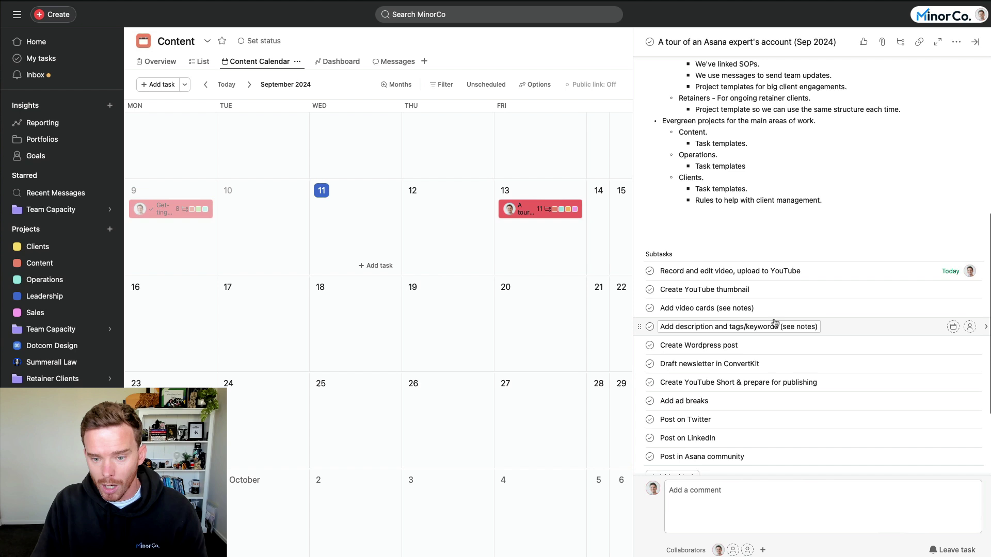
{"action": "scroll", "coordinate": [774, 323], "scroll_direction": "down", "scroll_amount": 2}
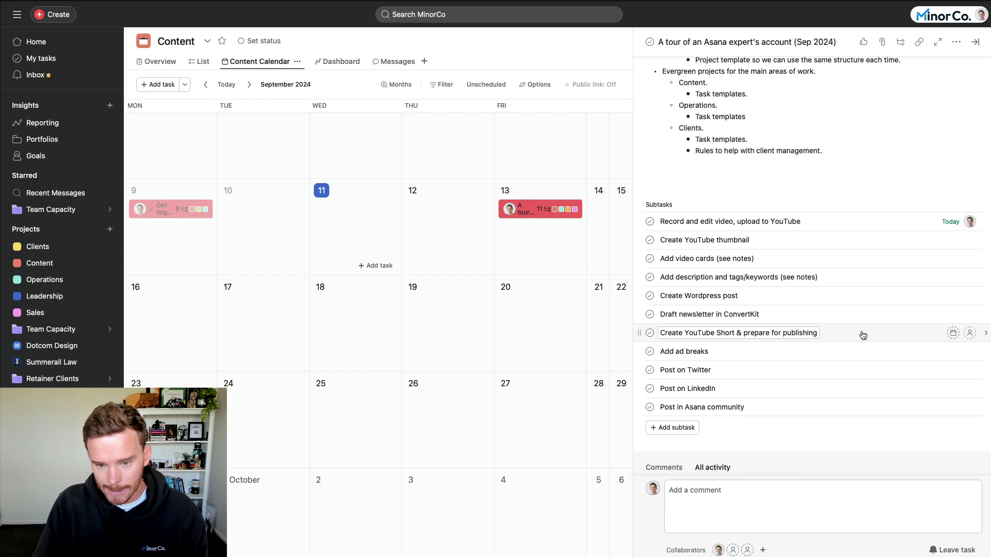
{"action": "key", "text": "Escape"}
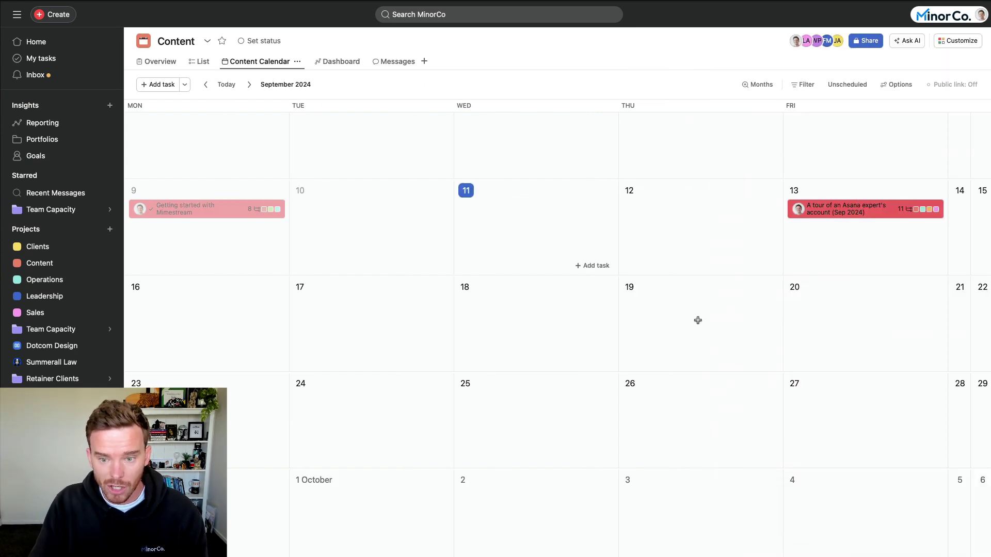
{"action": "scroll", "coordinate": [895, 237], "scroll_direction": "up", "scroll_amount": 1}
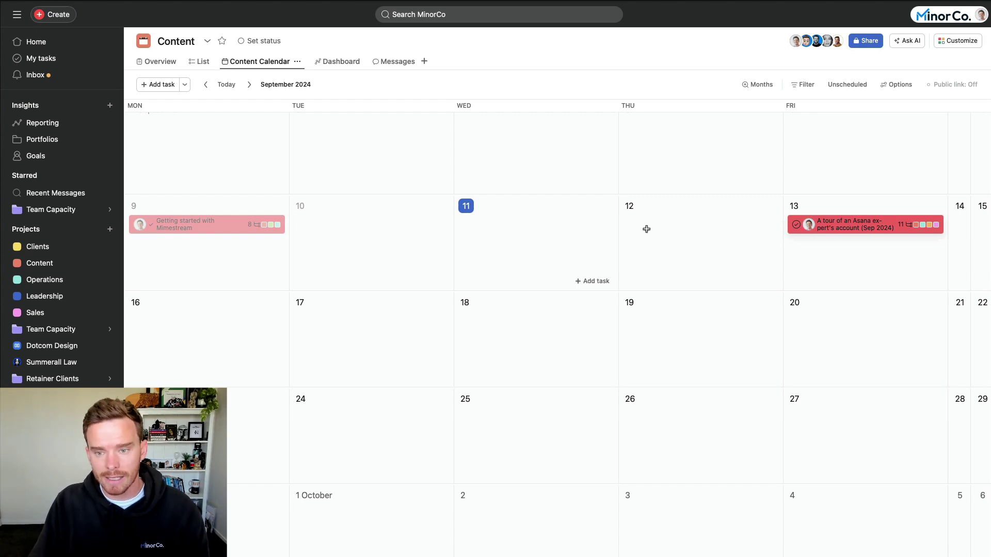
In the Content list view, add a task from the Asana Newsletter template and open its details.
{"action": "left_click", "coordinate": [201, 62]}
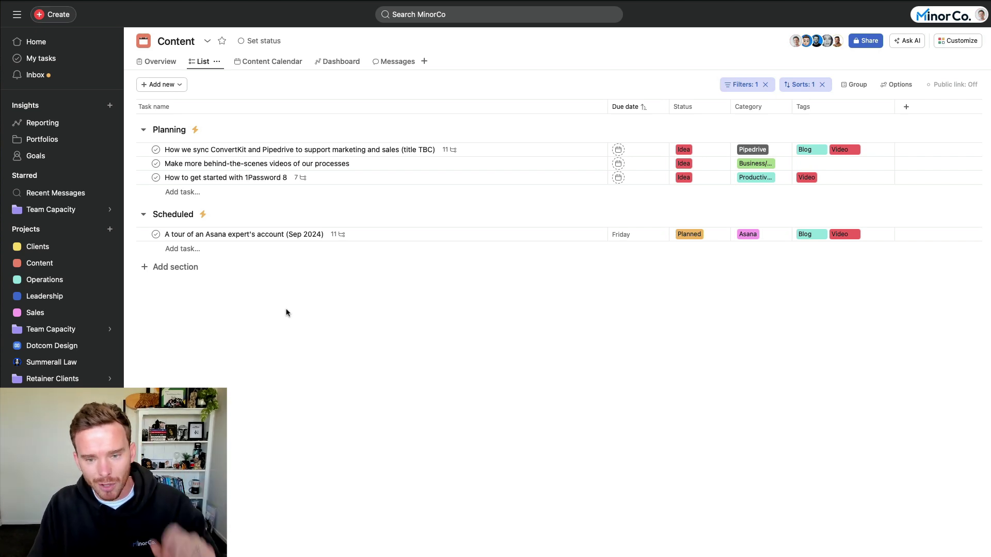
{"action": "left_click", "coordinate": [176, 91]}
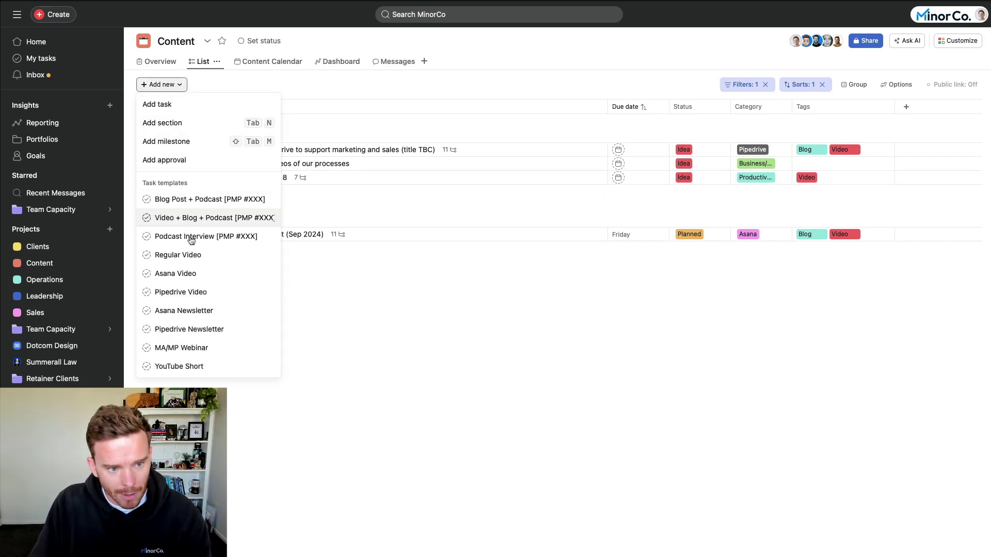
{"action": "left_click", "coordinate": [191, 311]}
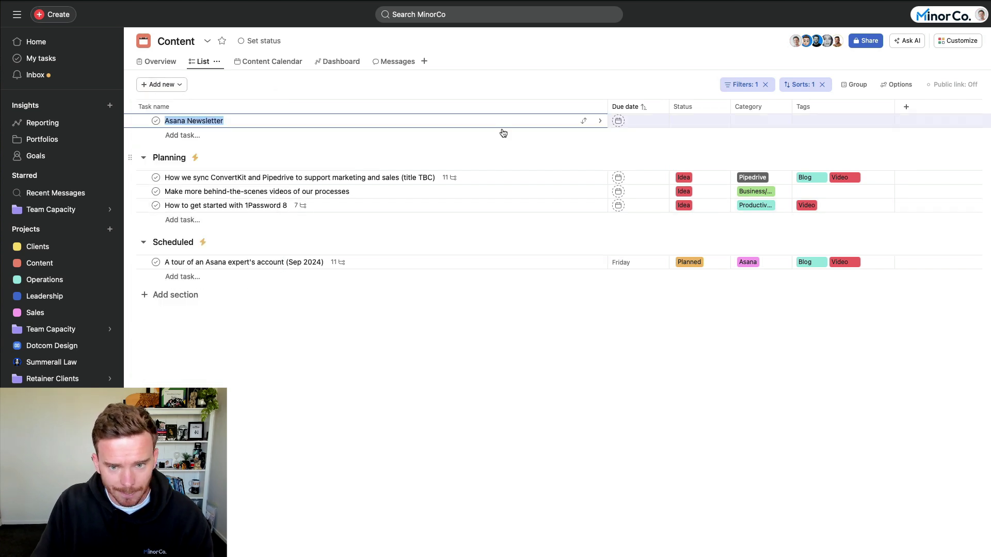
{"action": "left_click", "coordinate": [566, 121]}
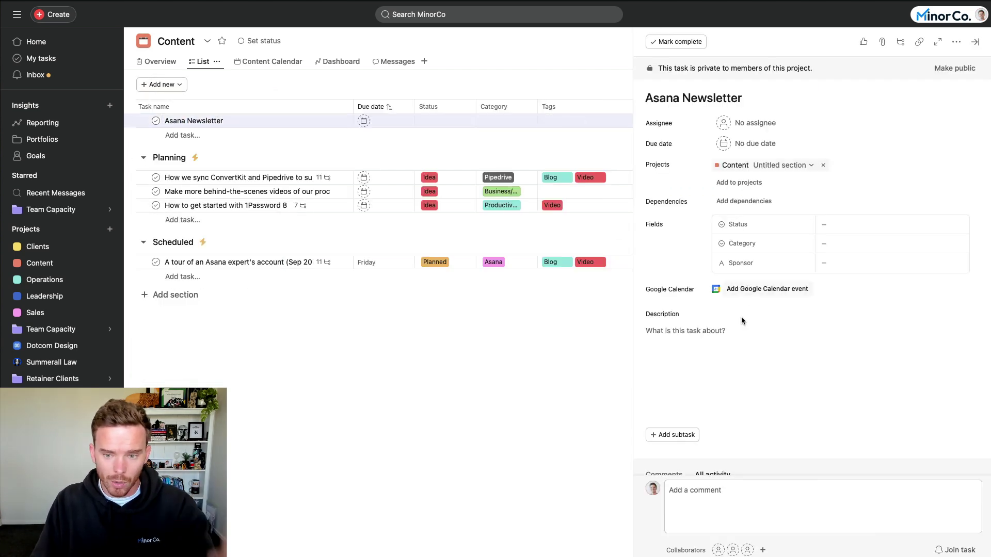
{"action": "scroll", "coordinate": [746, 341], "scroll_direction": "down", "scroll_amount": 2}
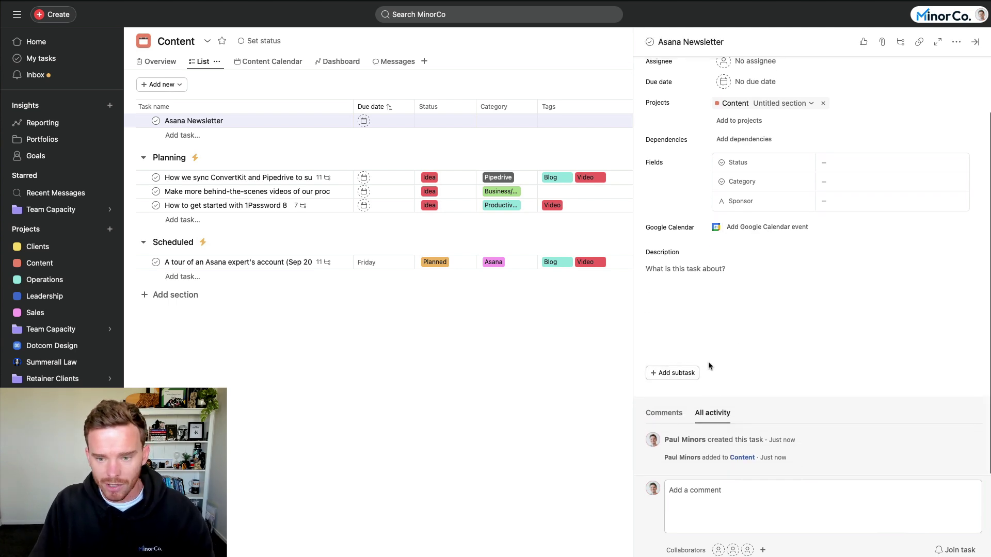
{"action": "scroll", "coordinate": [765, 329], "scroll_direction": "up", "scroll_amount": 2}
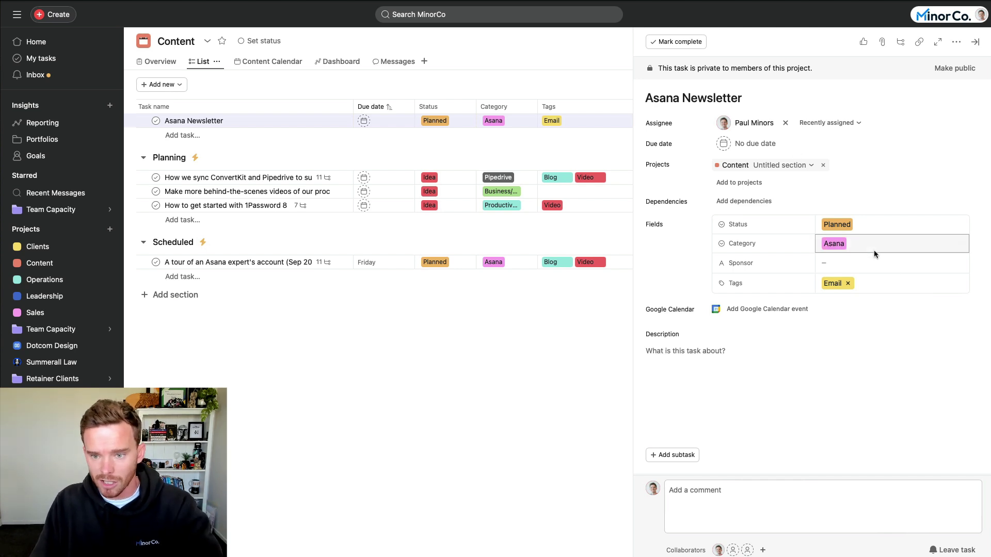
Set the Asana Newsletter task's due date to Friday 13 September.
{"action": "left_click", "coordinate": [759, 145]}
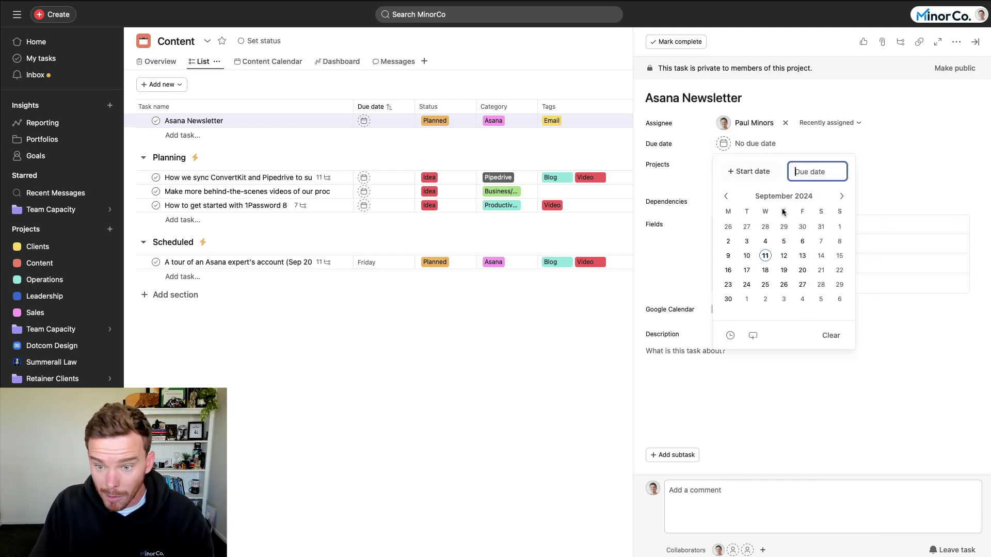
{"action": "left_click", "coordinate": [798, 258]}
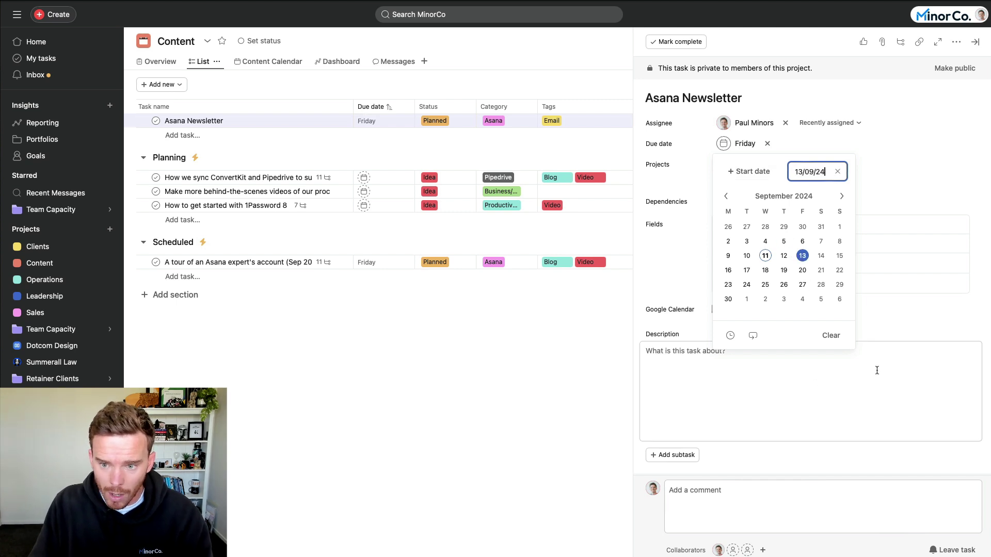
{"action": "left_click", "coordinate": [917, 326]}
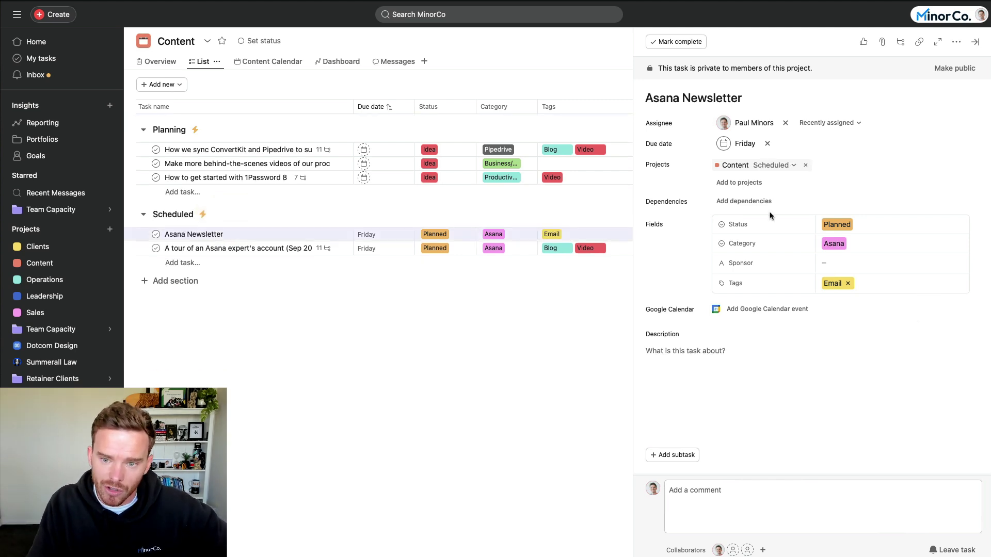
Open the Content project's Rules and inspect the Due Date Set rule without saving.
{"action": "left_click", "coordinate": [975, 42]}
{"action": "left_click", "coordinate": [958, 41]}
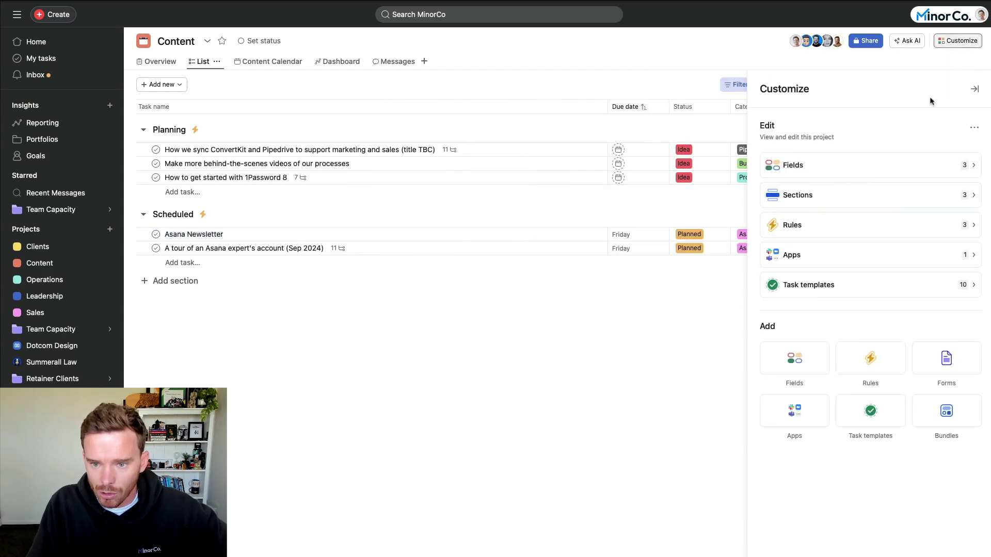
{"action": "left_click", "coordinate": [872, 229]}
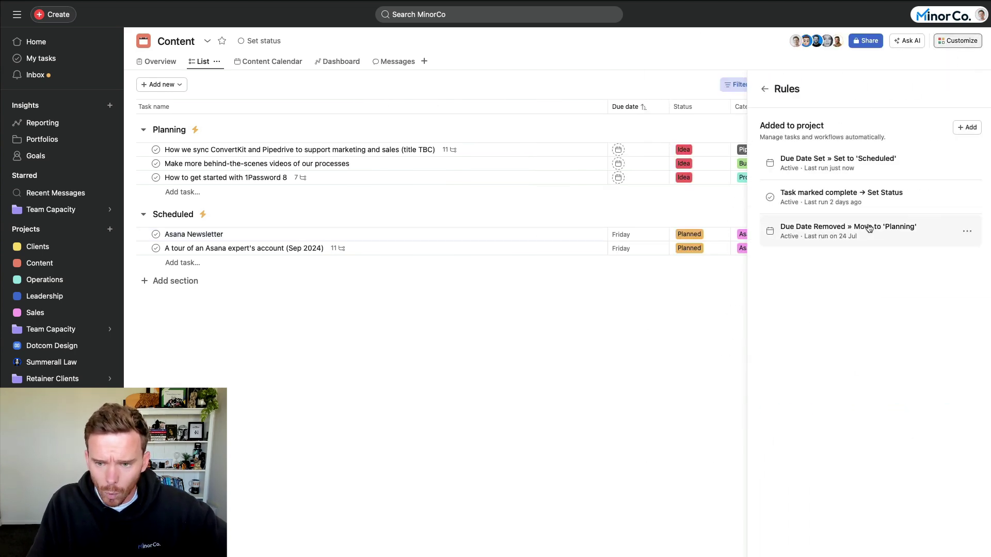
{"action": "left_click", "coordinate": [912, 173]}
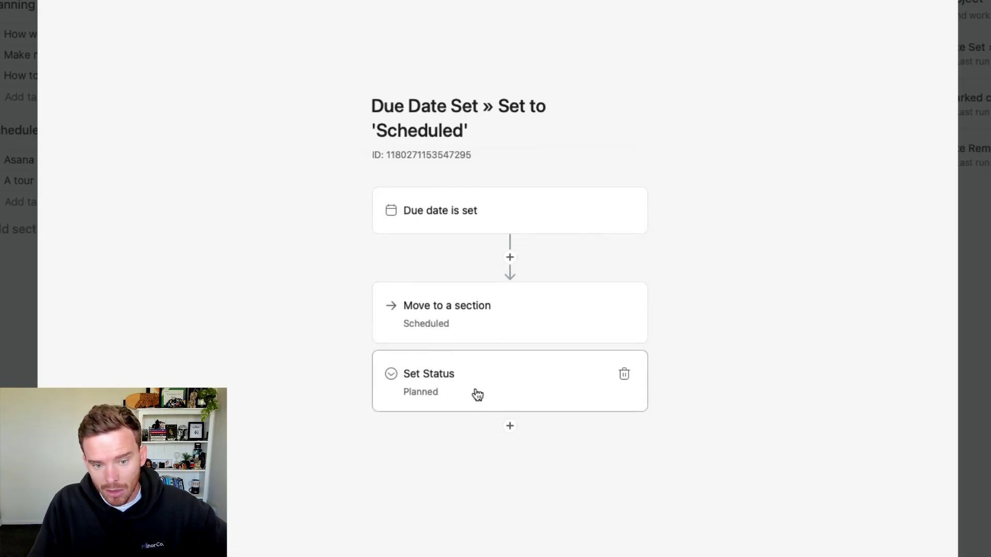
{"action": "left_click", "coordinate": [769, 542]}
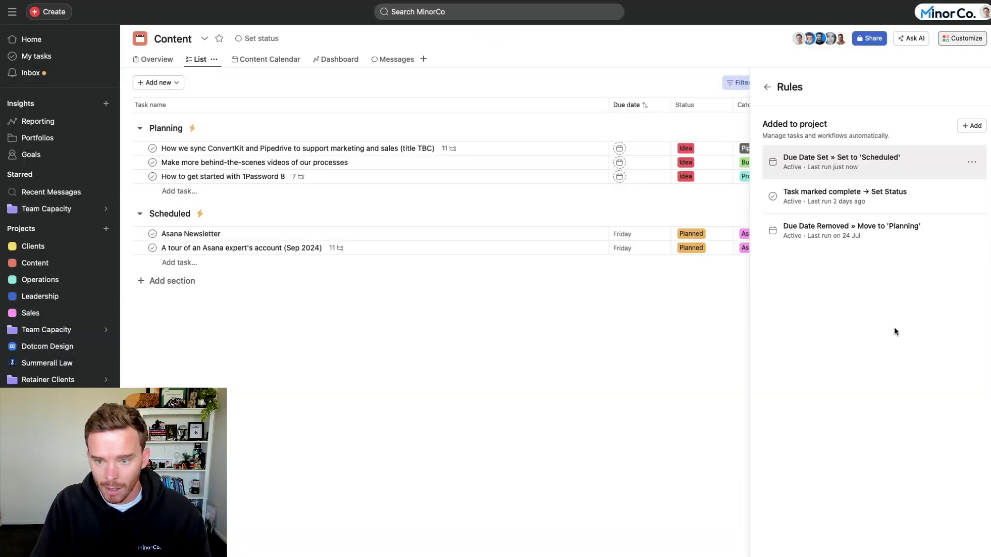
Inspect the Task marked complete and Due Date Removed rules, closing each unchanged.
{"action": "left_click", "coordinate": [913, 200]}
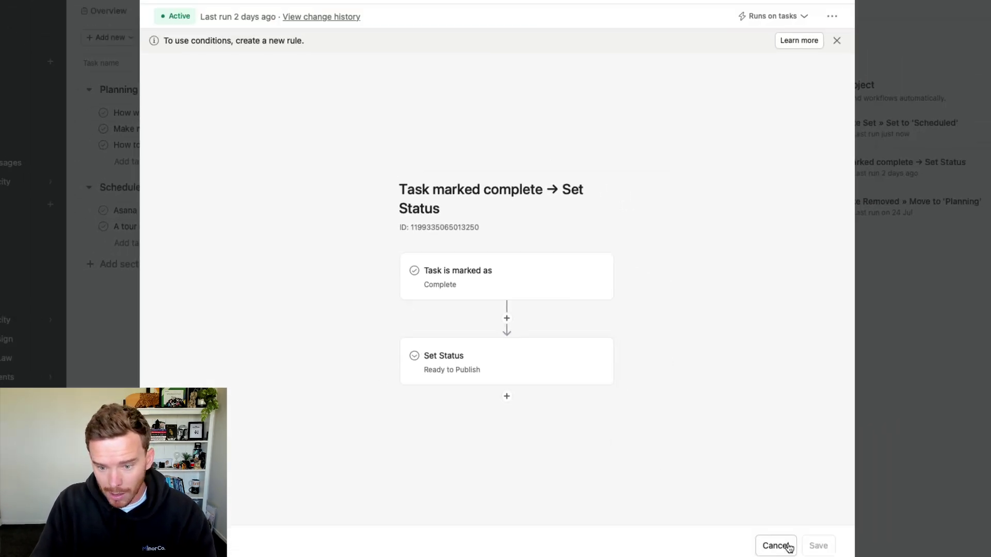
{"action": "left_click", "coordinate": [788, 547]}
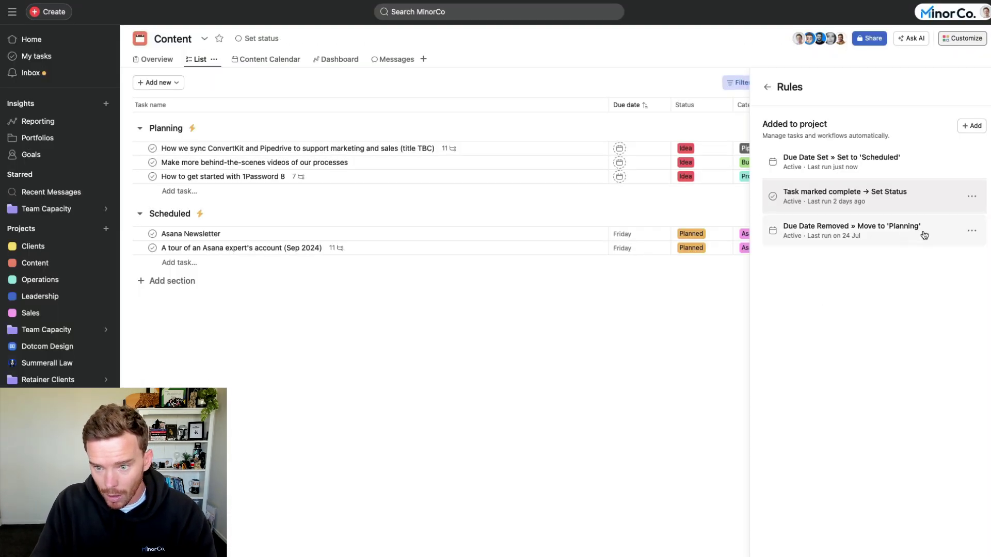
{"action": "left_click", "coordinate": [914, 235]}
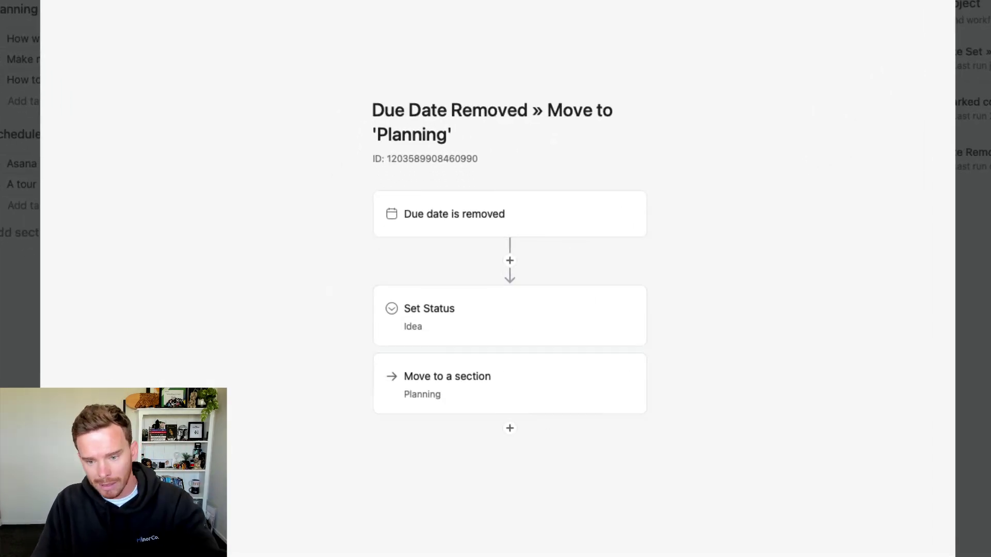
{"action": "left_click", "coordinate": [988, 205]}
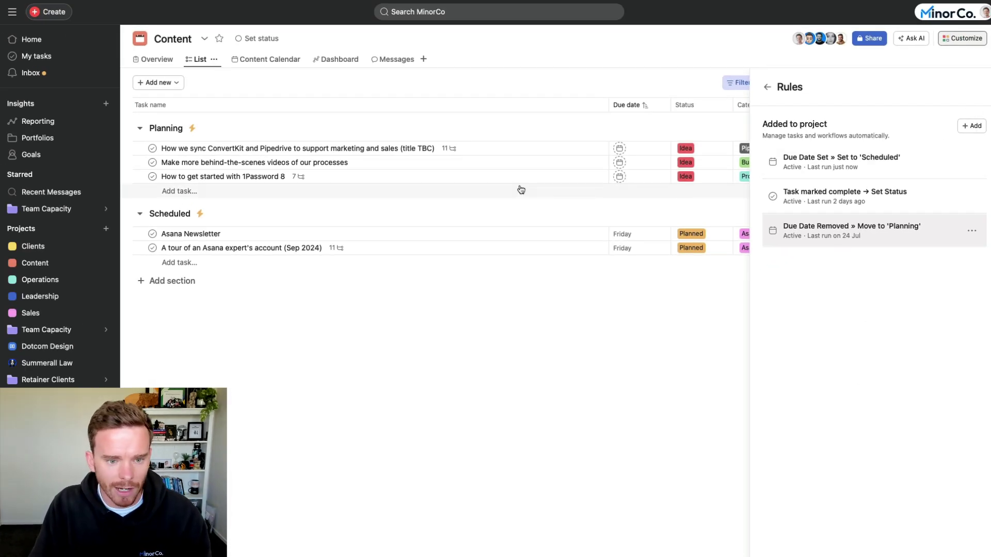
Glance at the Content Calendar, then open the Clients project's Client List.
{"action": "left_click", "coordinate": [255, 67]}
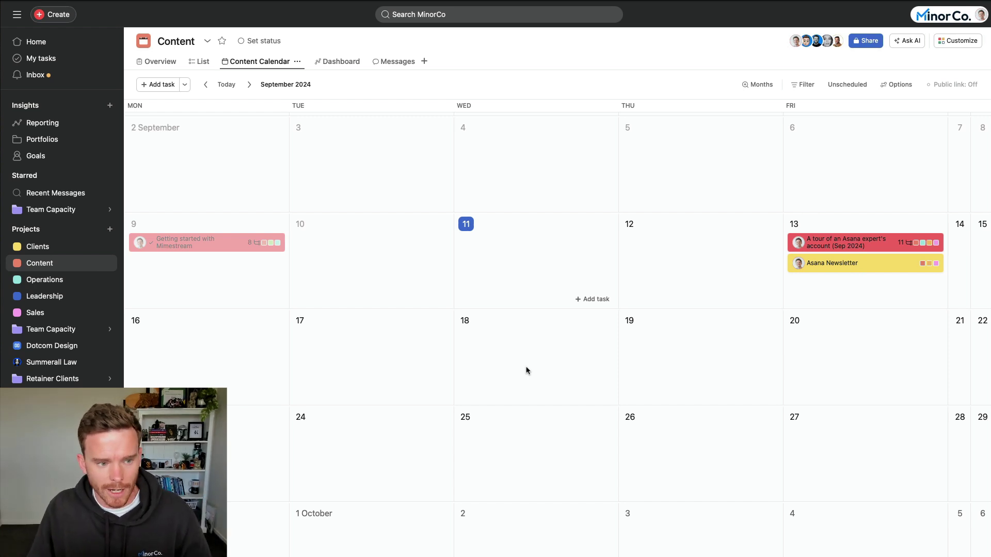
{"action": "left_click", "coordinate": [67, 248]}
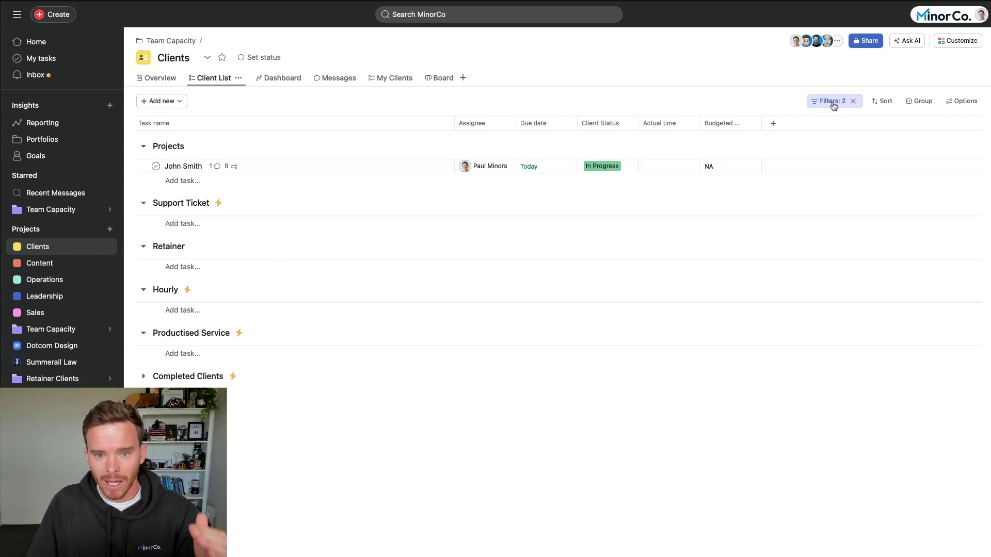
Open the in-progress client task, check Client Type (Projects) and Client Status (In Progress), and view its subtasks.
{"action": "left_click", "coordinate": [372, 169]}
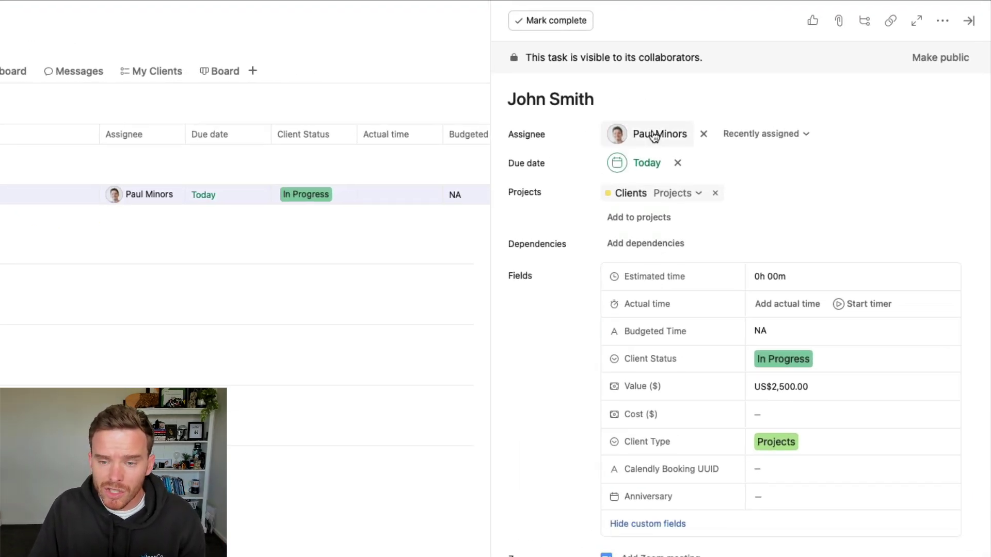
{"action": "mouse_move", "coordinate": [654, 135]}
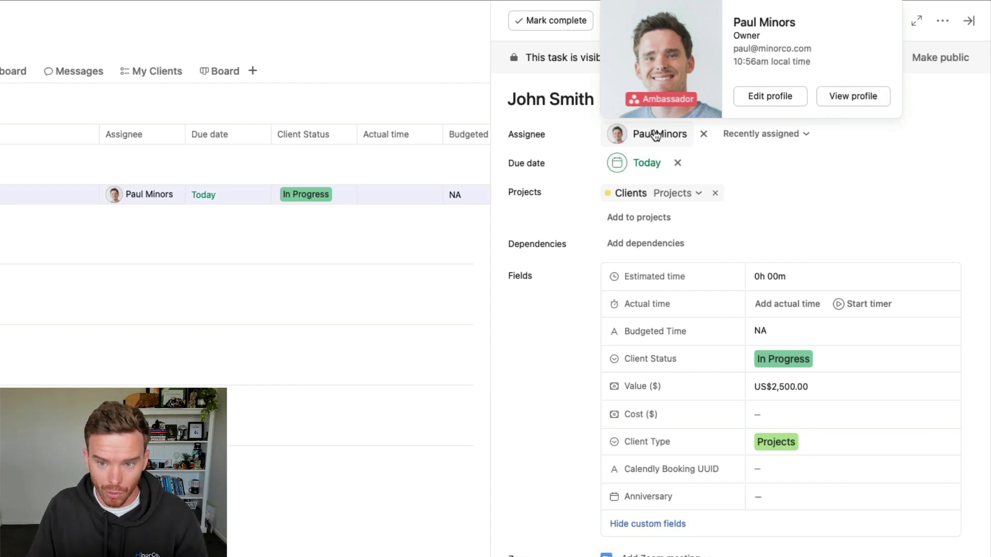
{"action": "scroll", "coordinate": [831, 216], "scroll_direction": "down", "scroll_amount": 3}
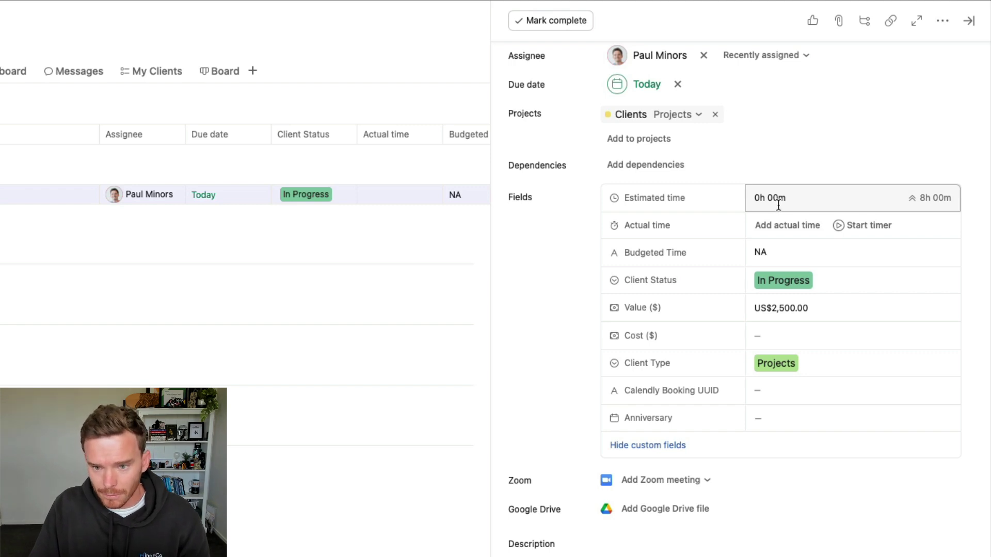
{"action": "left_click", "coordinate": [782, 371]}
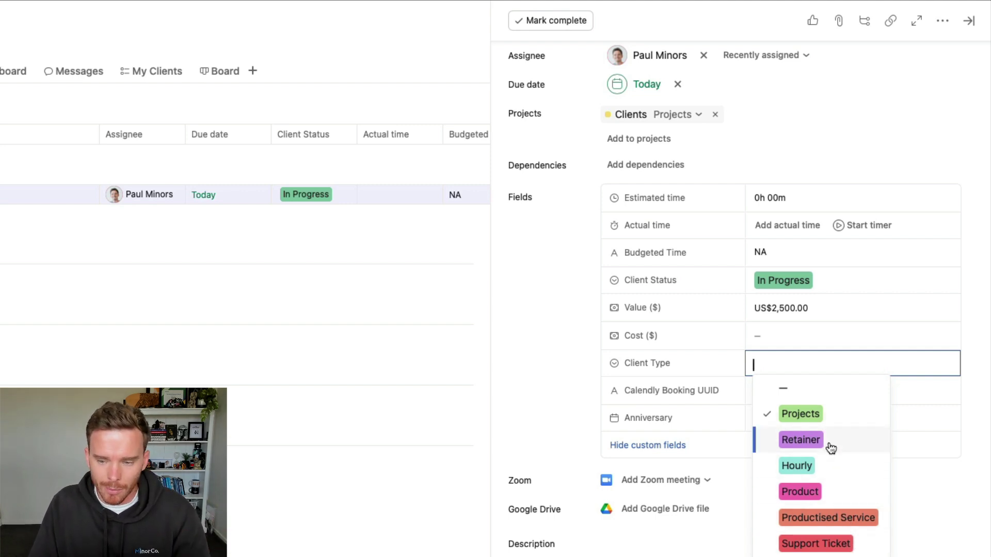
{"action": "left_click", "coordinate": [544, 361]}
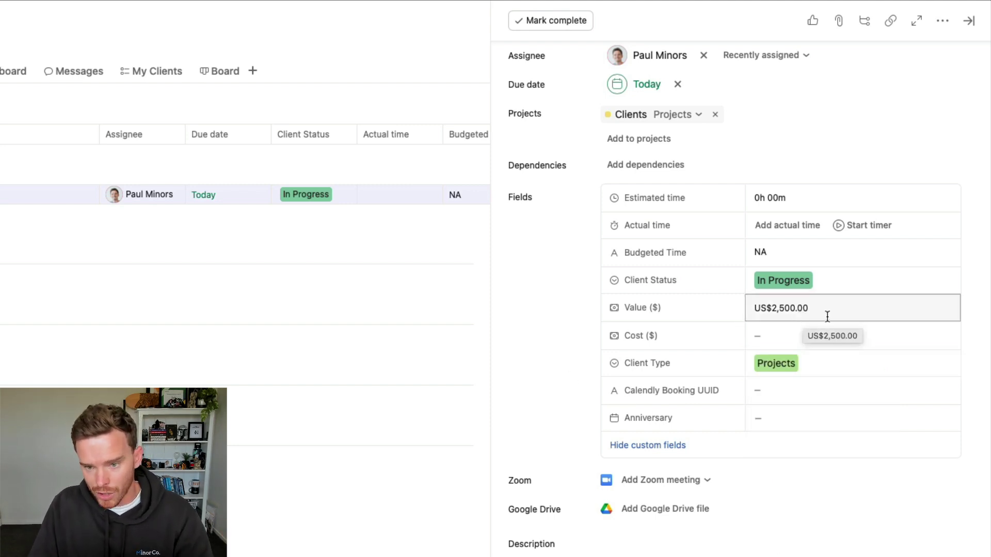
{"action": "left_click", "coordinate": [821, 283]}
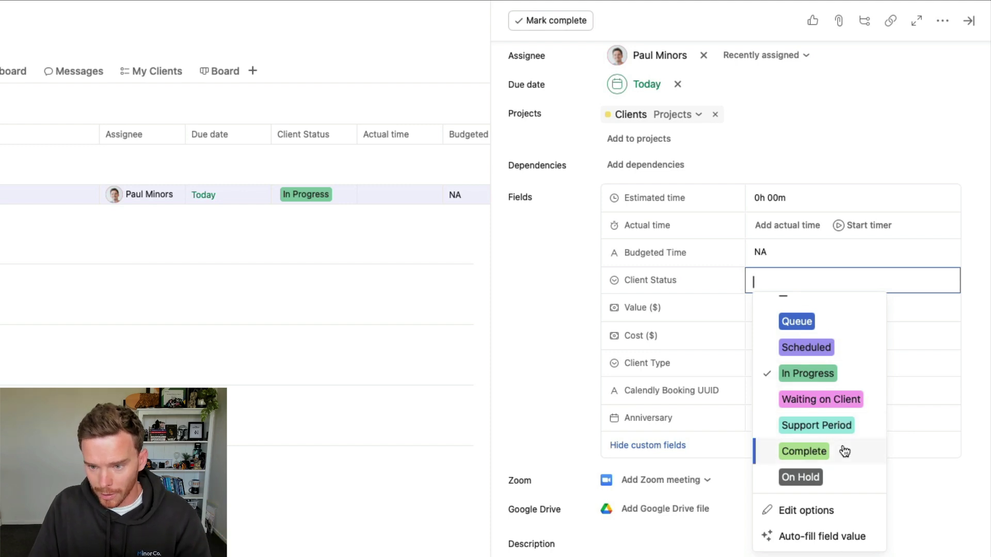
{"action": "left_click", "coordinate": [572, 339]}
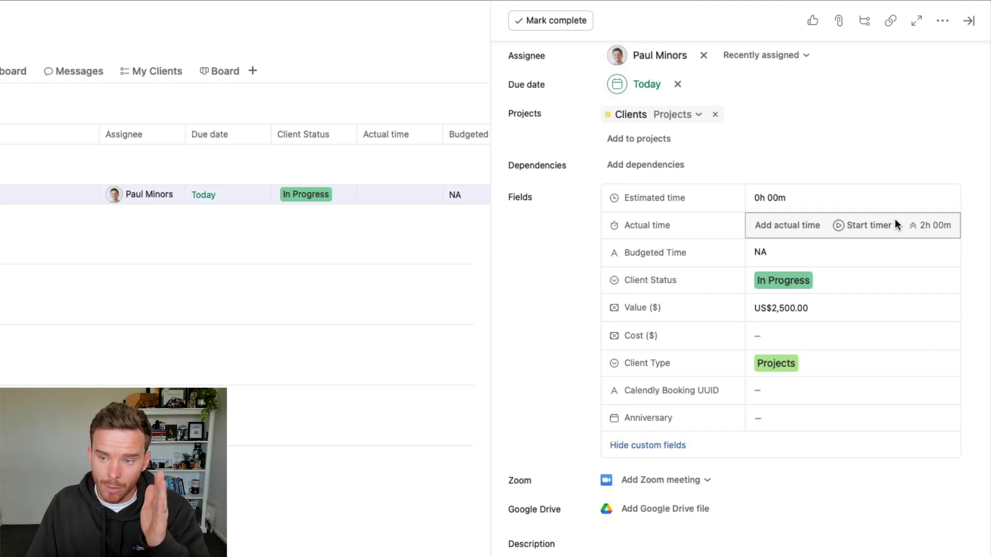
{"action": "scroll", "coordinate": [836, 289], "scroll_direction": "down", "scroll_amount": 10}
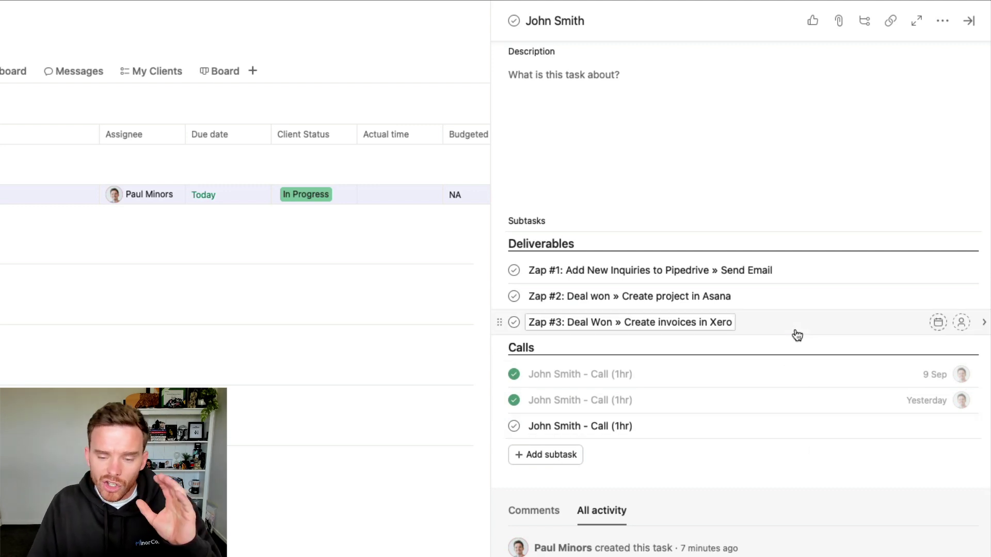
Log 01:00 of actual time on the Zap #1 subtask and return to the parent task.
{"action": "left_click", "coordinate": [805, 271]}
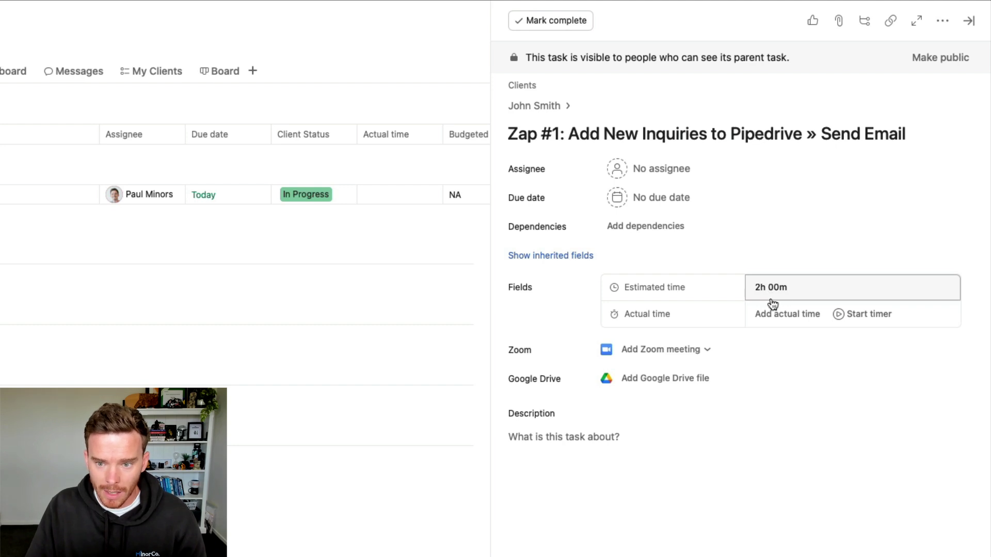
{"action": "left_click", "coordinate": [778, 320]}
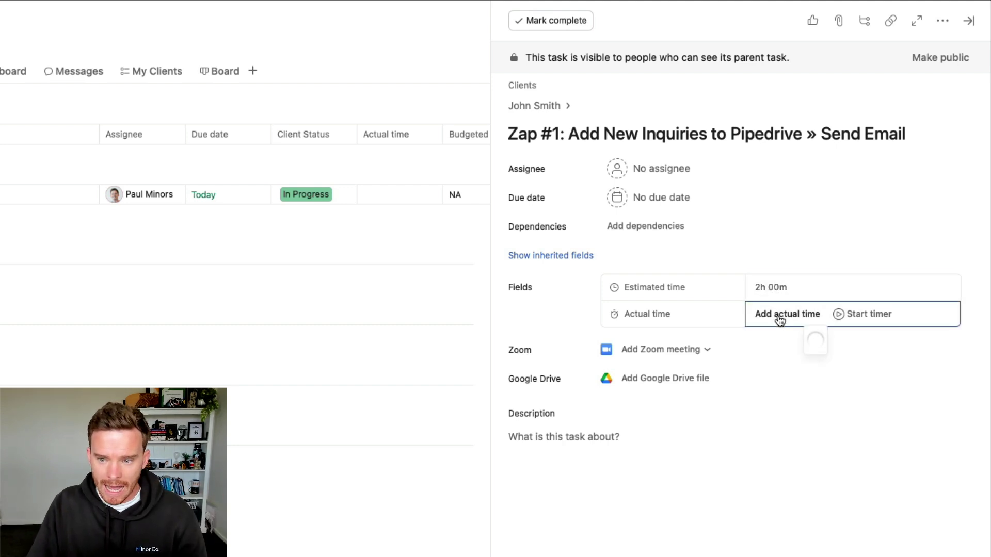
{"action": "type", "text": "01:00"}
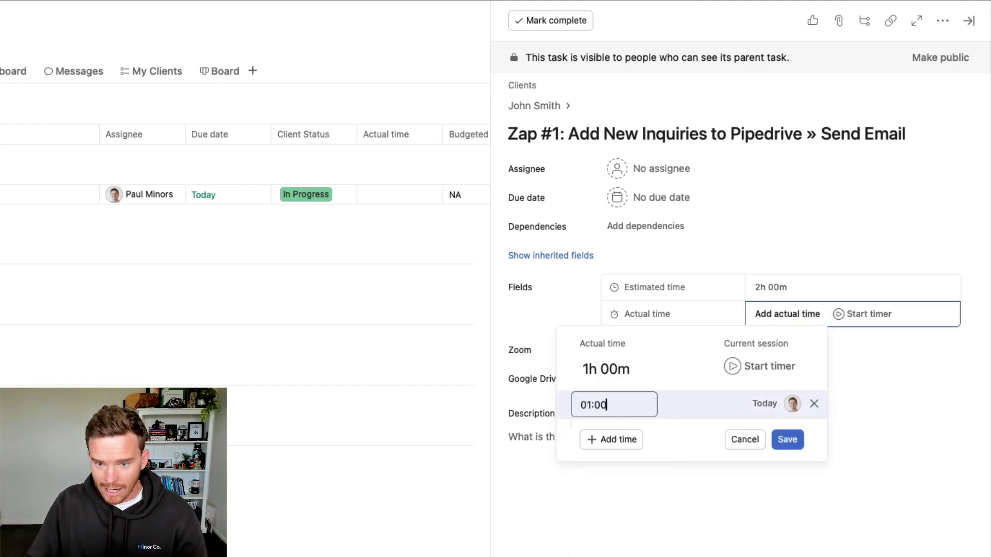
{"action": "left_click", "coordinate": [787, 440]}
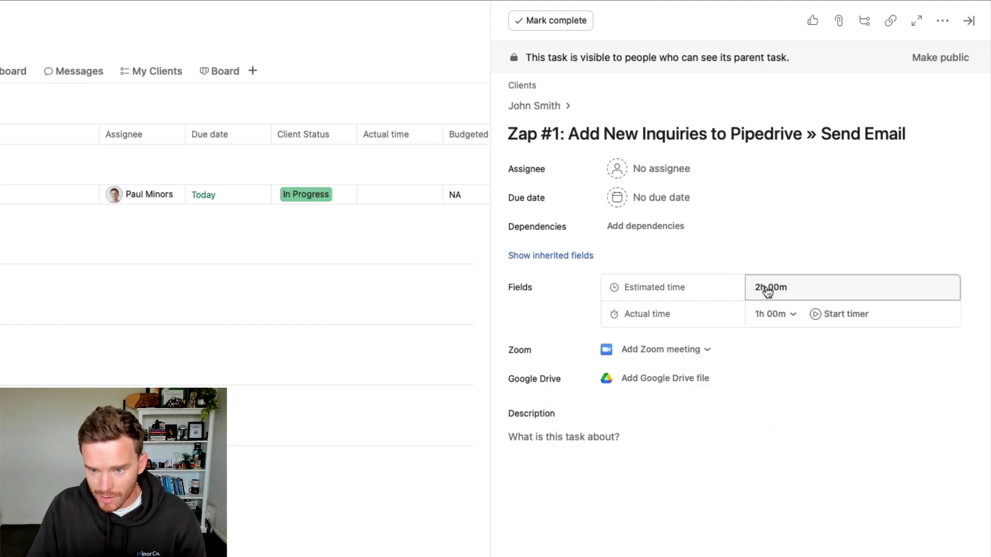
{"action": "left_click", "coordinate": [546, 108]}
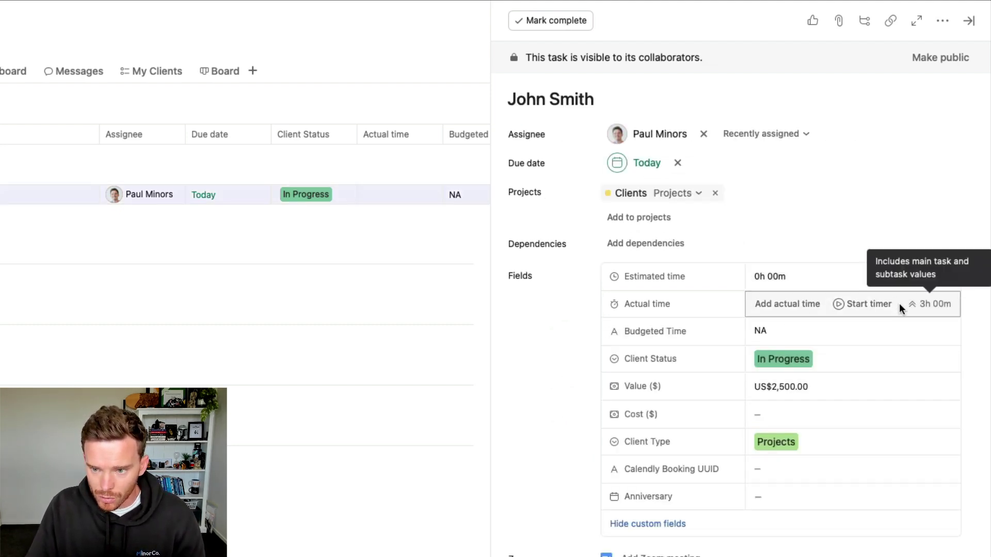
{"action": "mouse_move", "coordinate": [898, 304]}
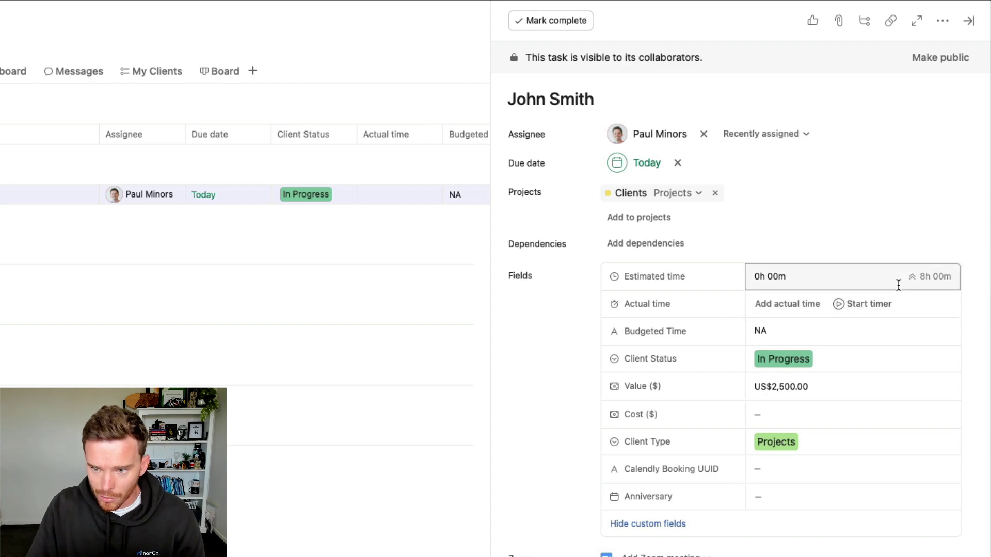
{"action": "scroll", "coordinate": [899, 304], "scroll_direction": "down", "scroll_amount": 10}
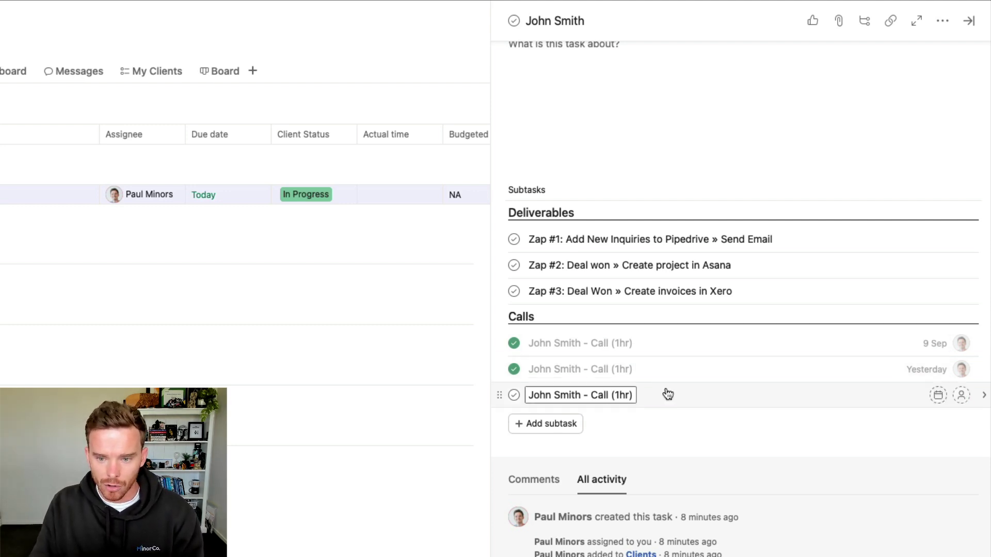
Assign the third call subtask to the project owner, due 13 September at 12:30pm.
{"action": "left_click", "coordinate": [696, 399]}
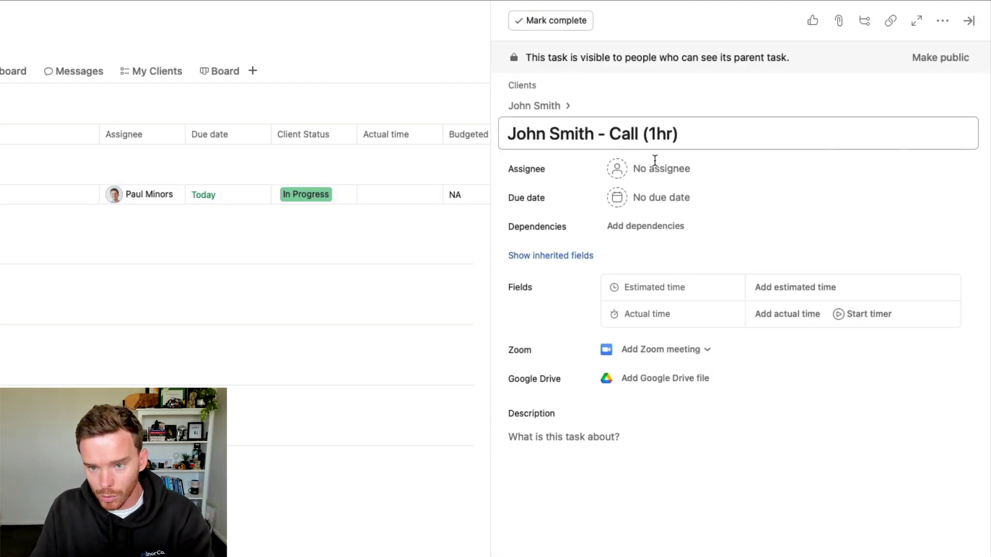
{"action": "left_click", "coordinate": [640, 175]}
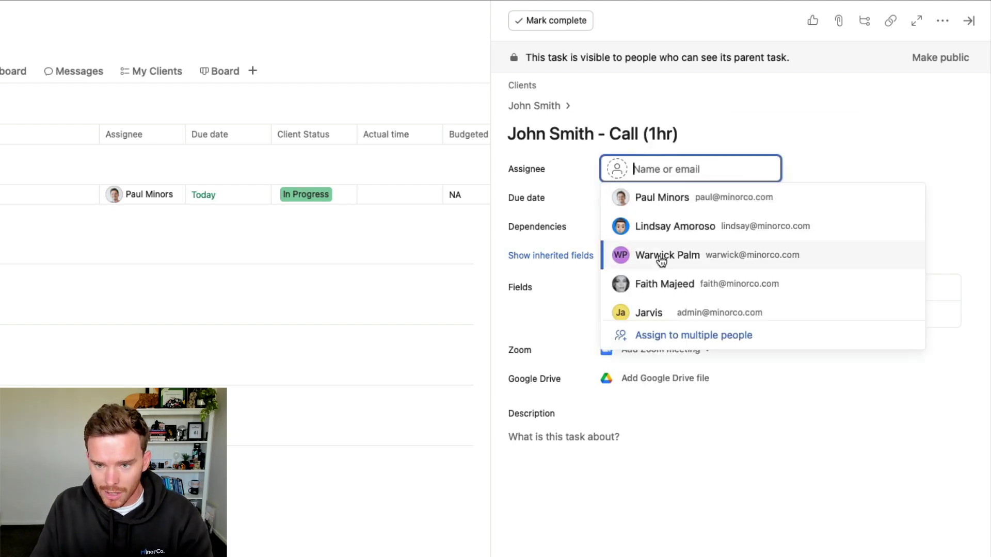
{"action": "left_click", "coordinate": [671, 202]}
{"action": "left_click", "coordinate": [676, 201]}
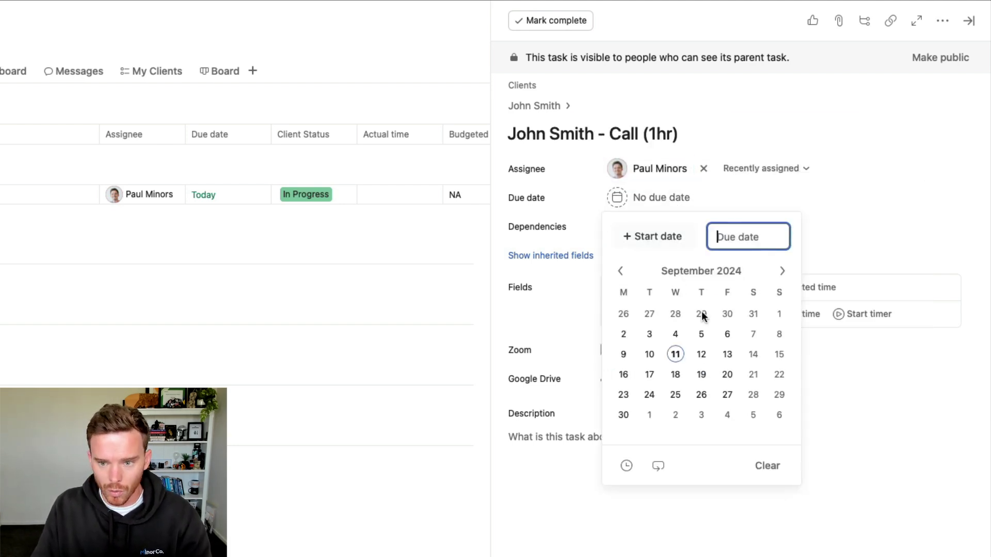
{"action": "left_click", "coordinate": [727, 354]}
{"action": "left_click", "coordinate": [633, 466]}
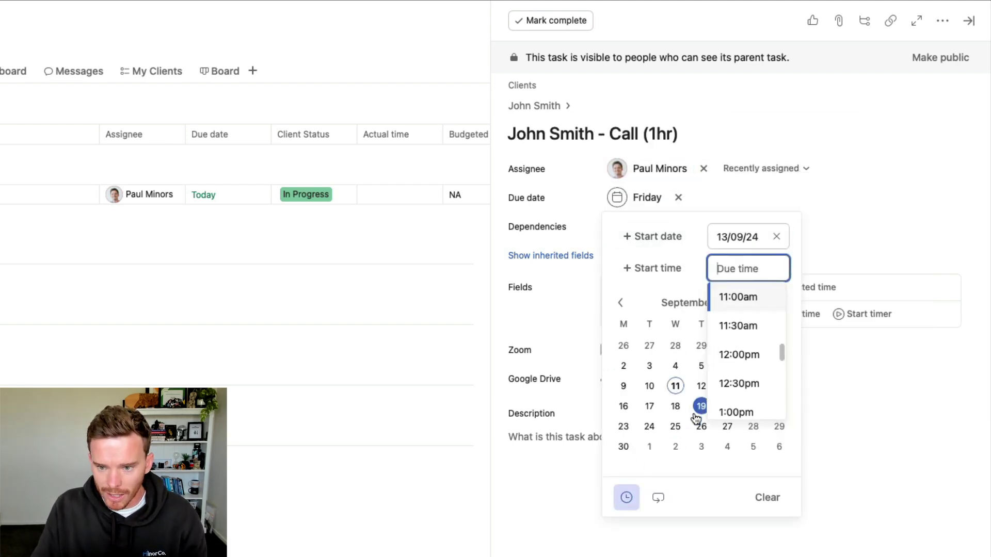
{"action": "left_click", "coordinate": [743, 382]}
{"action": "left_click", "coordinate": [848, 304]}
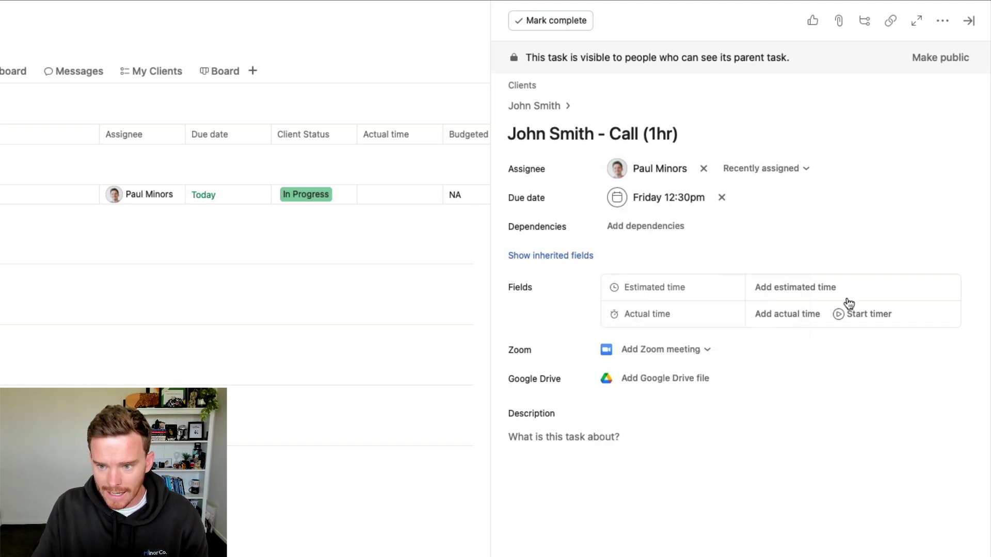
Give the call a 01:00 time estimate, then go back to the parent task's subtasks.
{"action": "left_click", "coordinate": [800, 288]}
{"action": "type", "text": "01:00"}
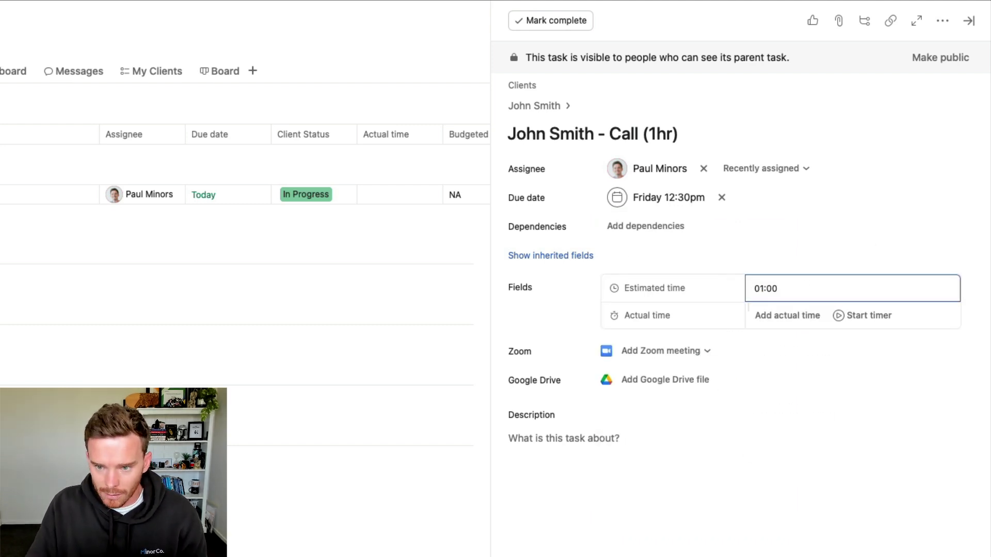
{"action": "key", "text": "Return"}
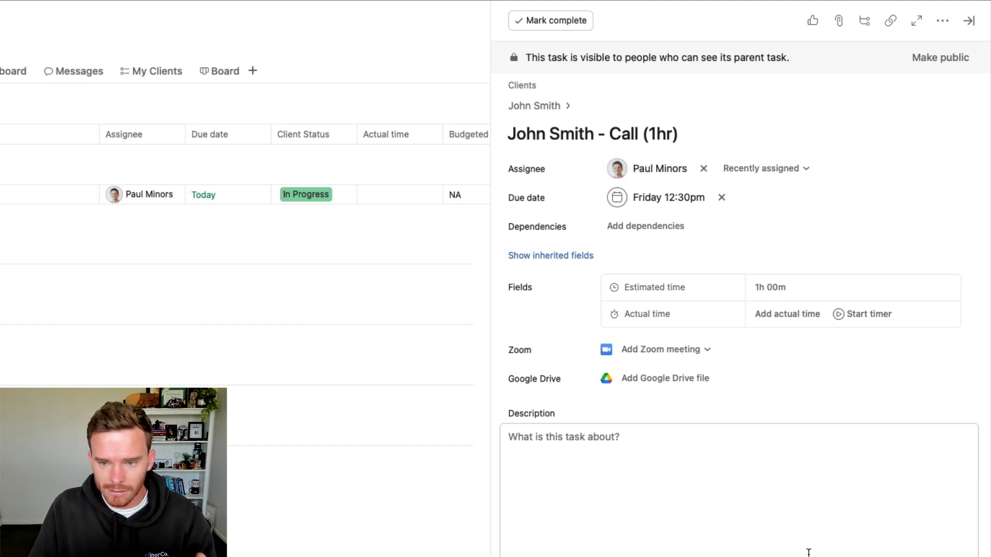
{"action": "left_click", "coordinate": [539, 108]}
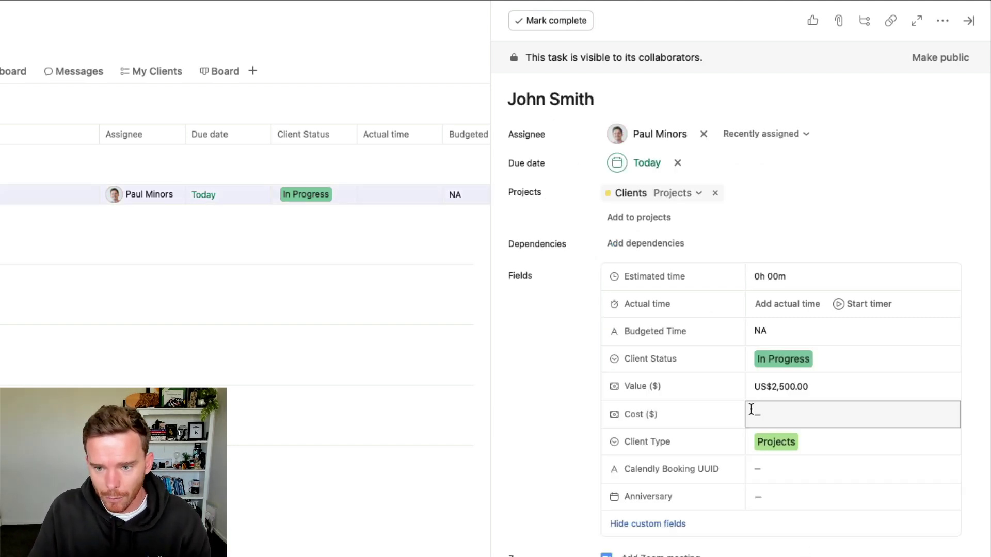
{"action": "scroll", "coordinate": [753, 485], "scroll_direction": "down", "scroll_amount": 10}
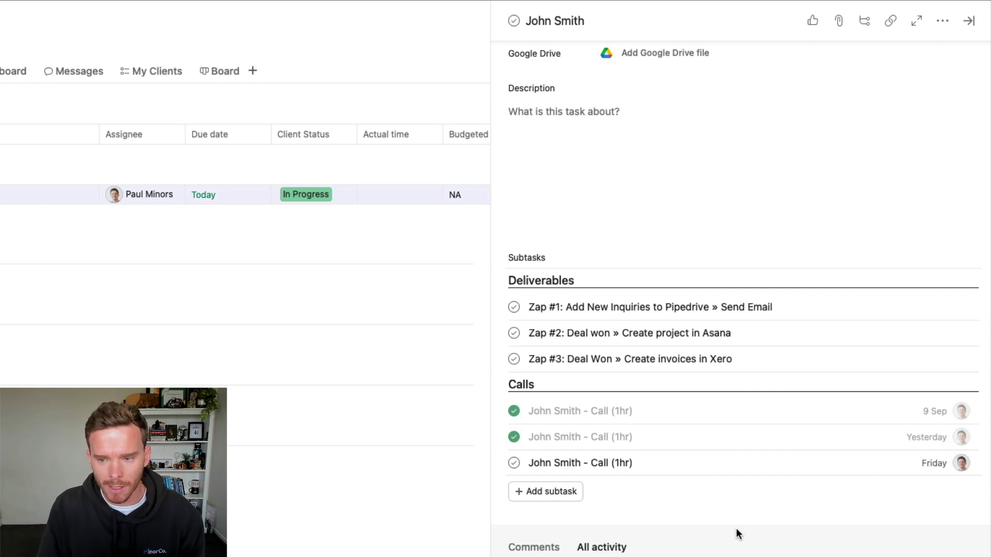
{"action": "scroll", "coordinate": [769, 431], "scroll_direction": "up", "scroll_amount": 3}
{"action": "scroll", "coordinate": [762, 431], "scroll_direction": "down", "scroll_amount": 1}
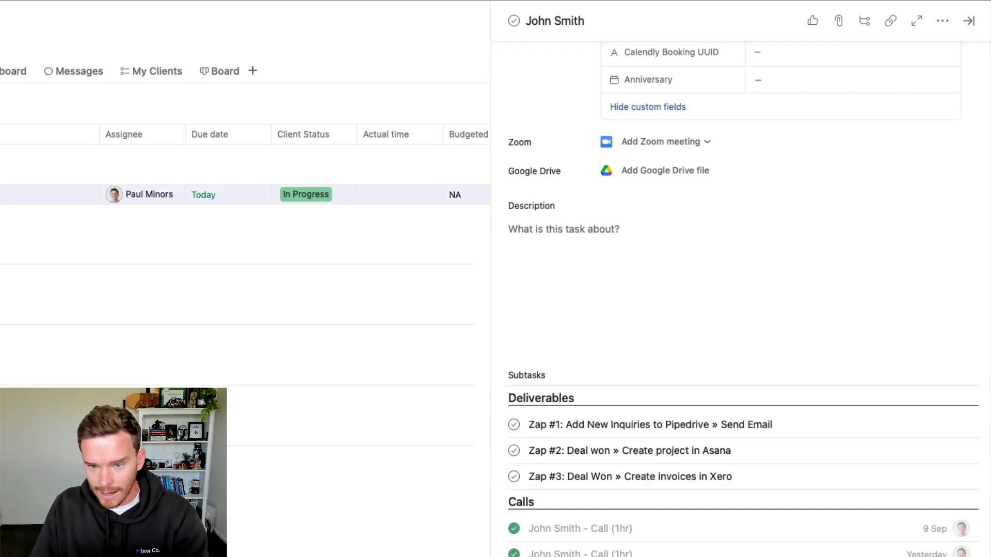
{"action": "scroll", "coordinate": [738, 309], "scroll_direction": "up", "scroll_amount": 8}
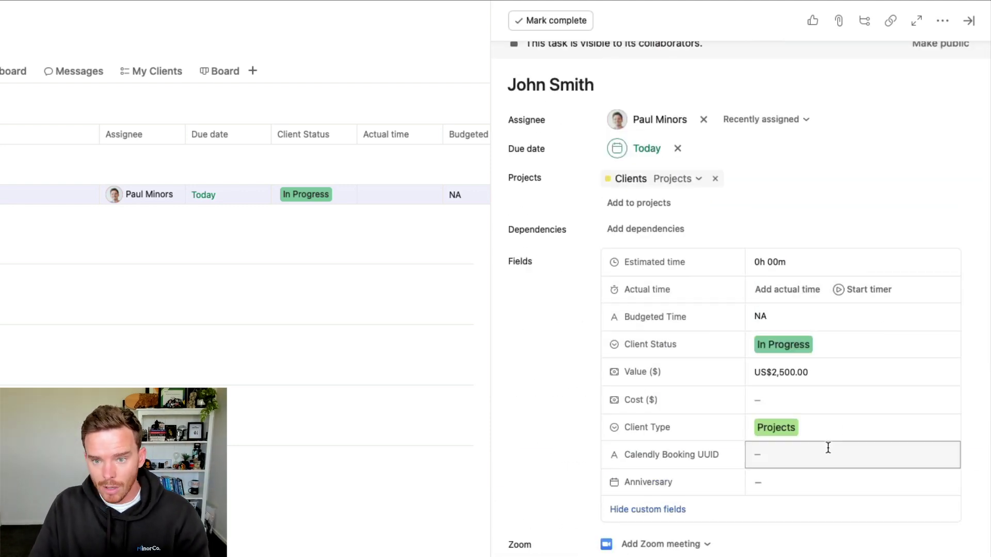
{"action": "scroll", "coordinate": [827, 448], "scroll_direction": "down", "scroll_amount": 10}
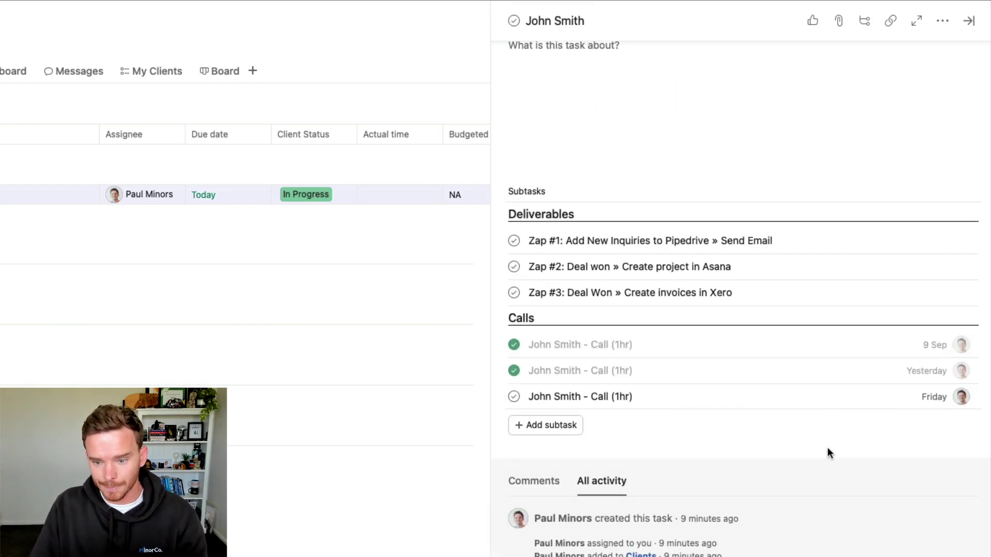
{"action": "scroll", "coordinate": [828, 453], "scroll_direction": "down", "scroll_amount": 5}
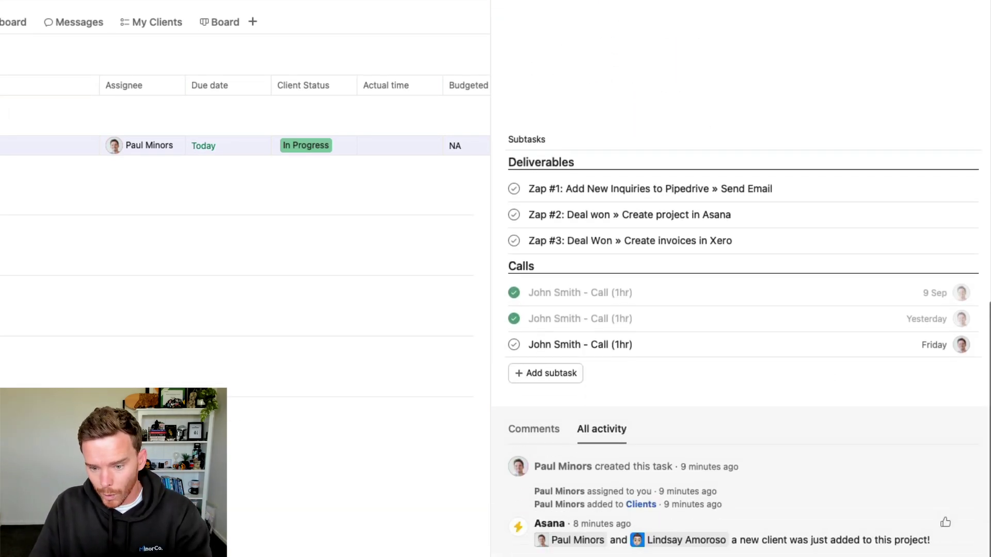
{"action": "left_click", "coordinate": [670, 503]}
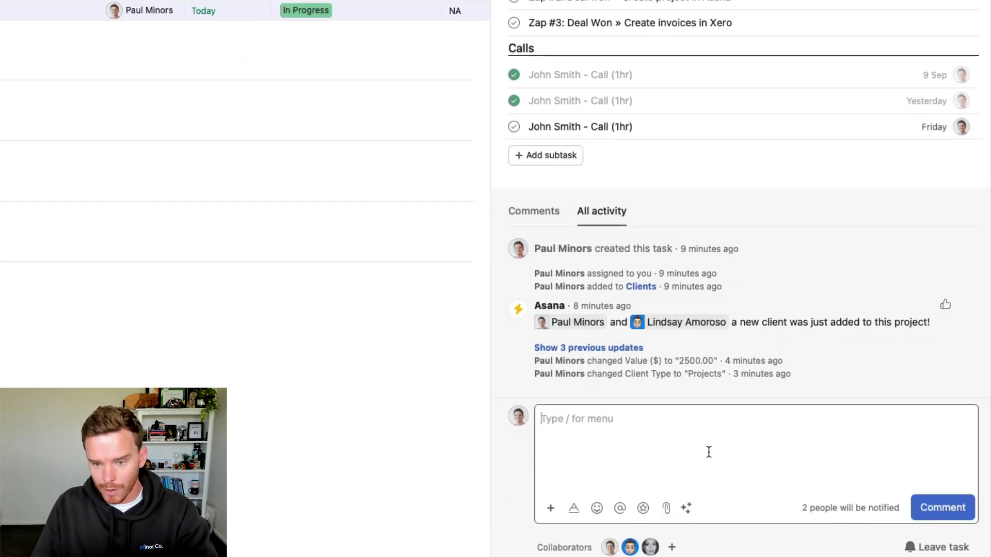
{"action": "scroll", "coordinate": [730, 236], "scroll_direction": "up", "scroll_amount": 5}
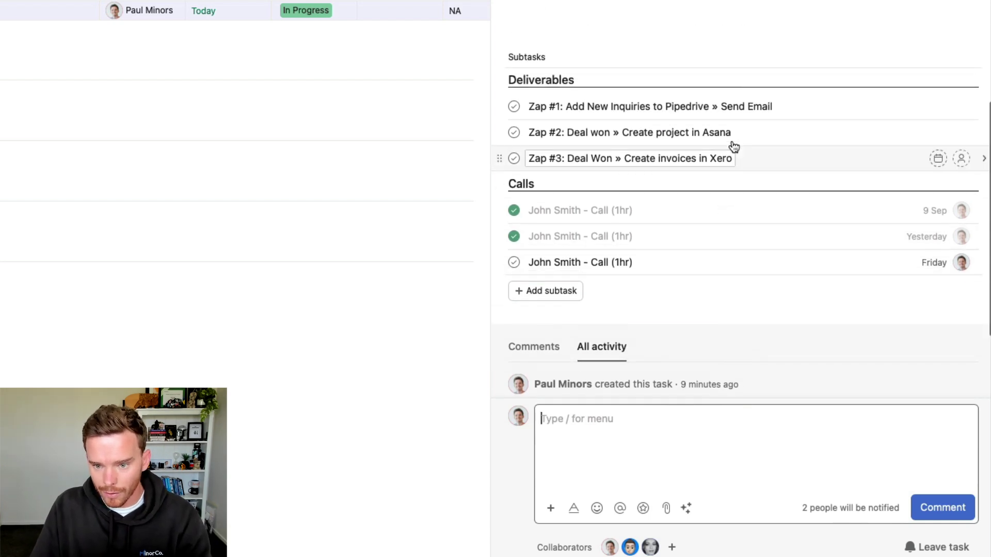
{"action": "left_click", "coordinate": [840, 138]}
{"action": "scroll", "coordinate": [787, 299], "scroll_direction": "down", "scroll_amount": 3}
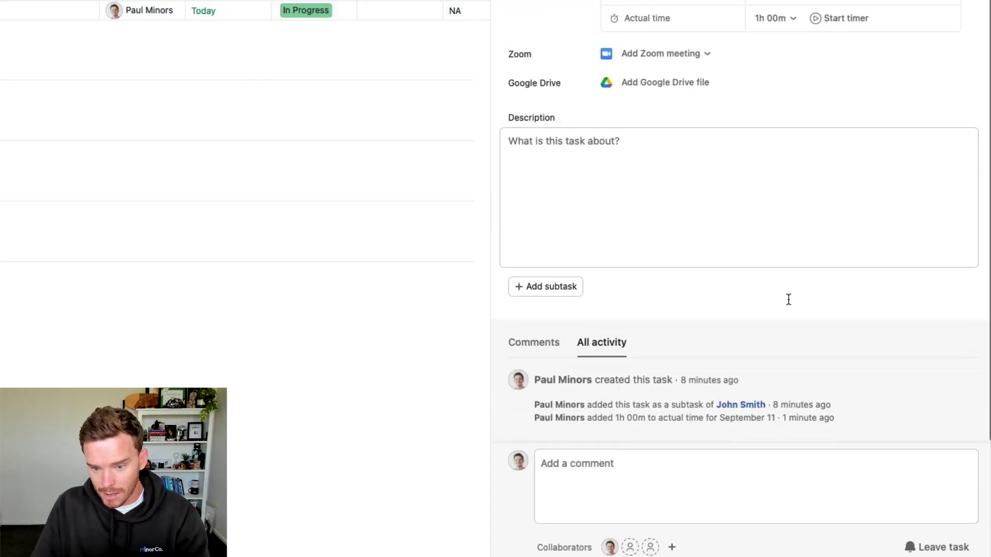
{"action": "left_click", "coordinate": [684, 469]}
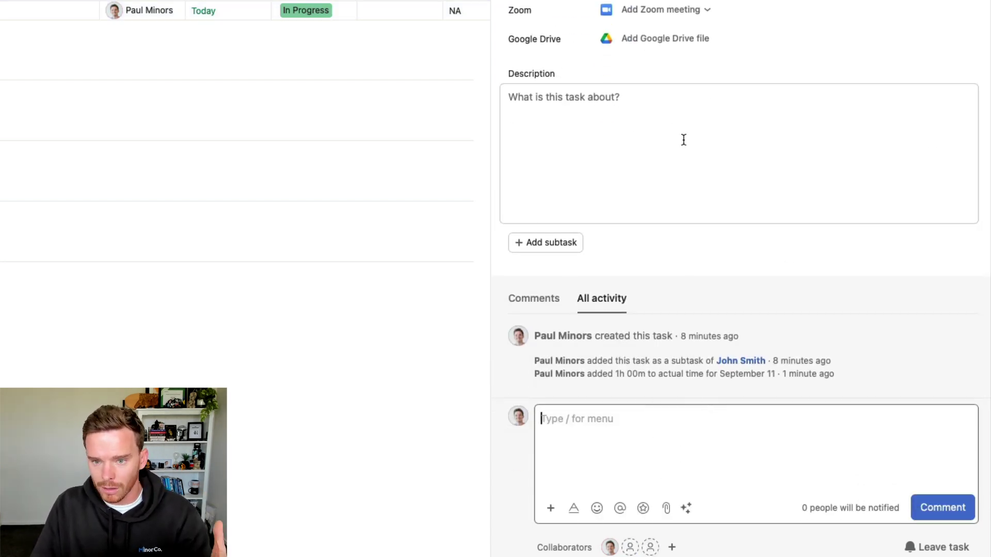
{"action": "scroll", "coordinate": [683, 139], "scroll_direction": "up", "scroll_amount": 4}
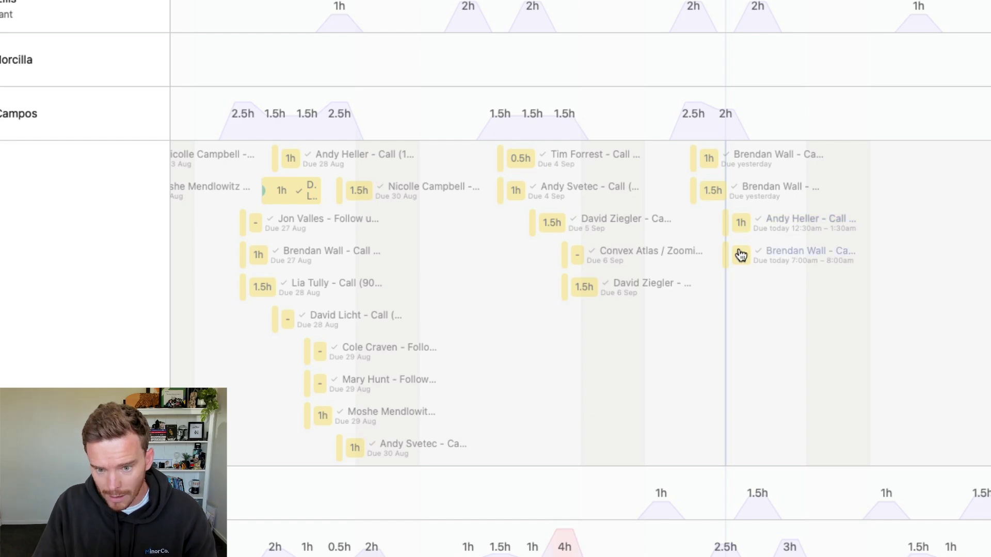
Look over the Team Capacity workload's estimated daily hours, scrolling across into September.
{"action": "mouse_move", "coordinate": [729, 115]}
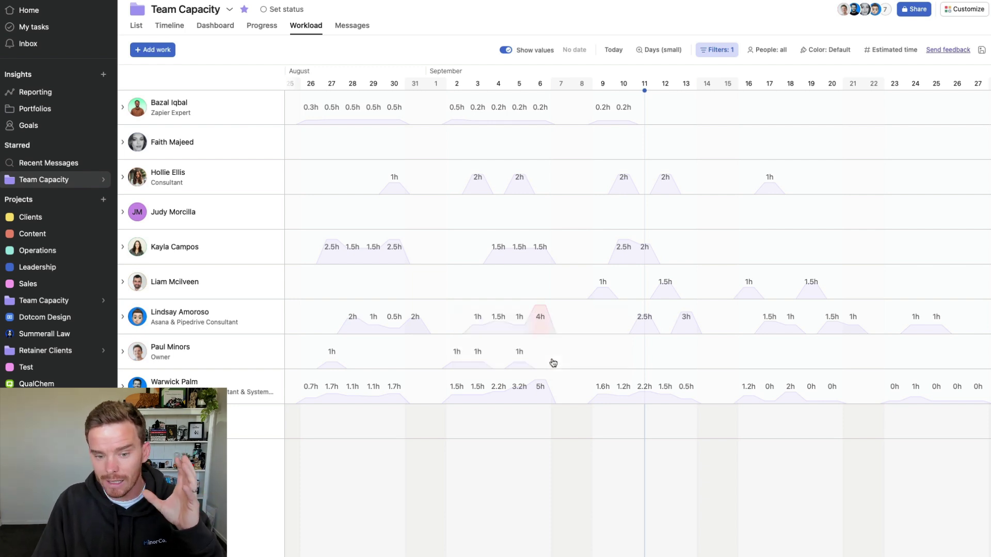
{"action": "mouse_move", "coordinate": [537, 313]}
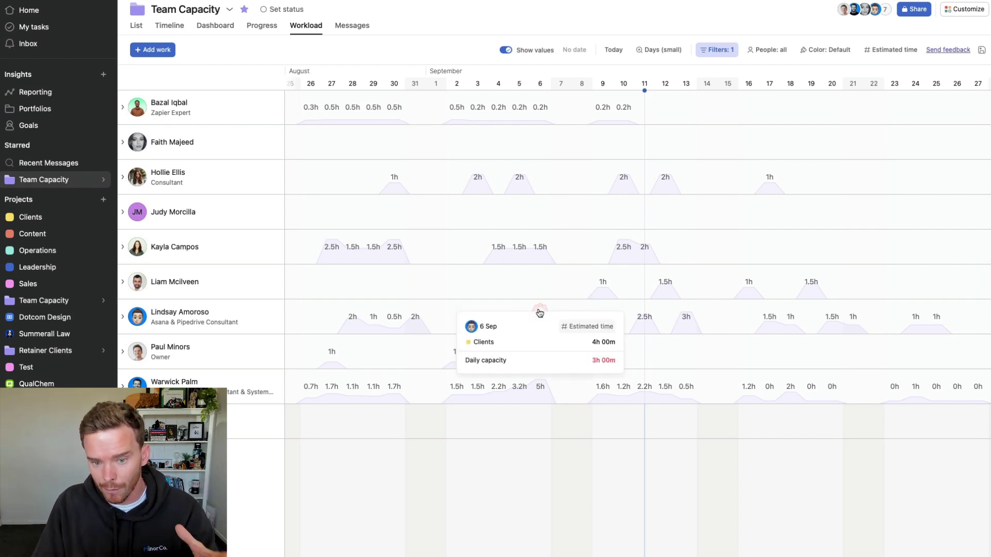
{"action": "scroll", "coordinate": [572, 288], "scroll_direction": "right", "scroll_amount": 1}
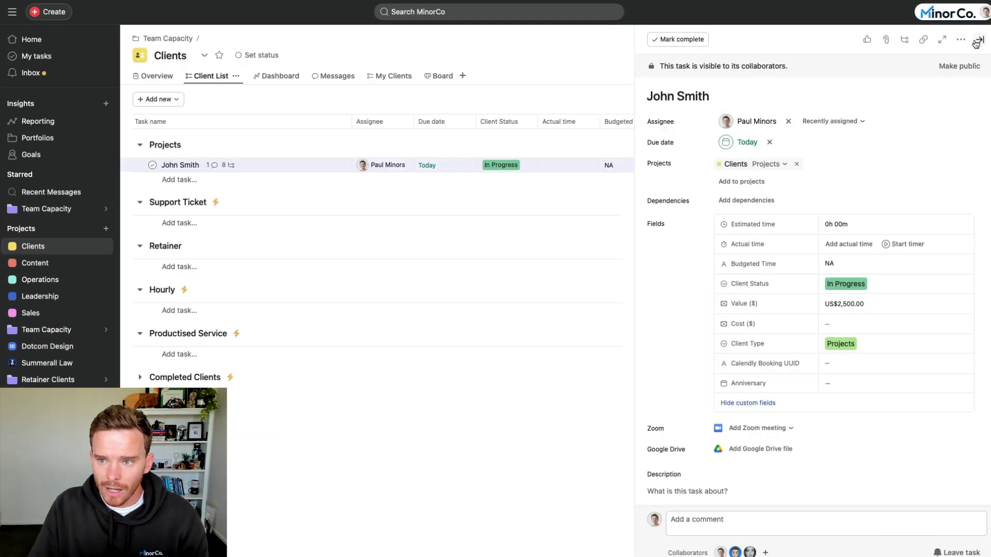
Close the task details and review the Pipedrive Account Review task template under Customize.
{"action": "left_click", "coordinate": [972, 42]}
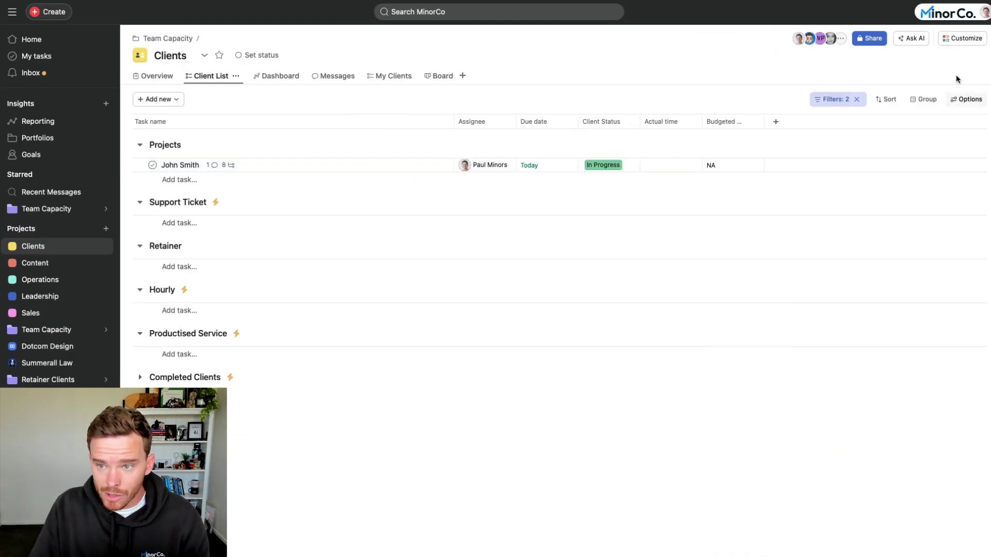
{"action": "left_click", "coordinate": [954, 44]}
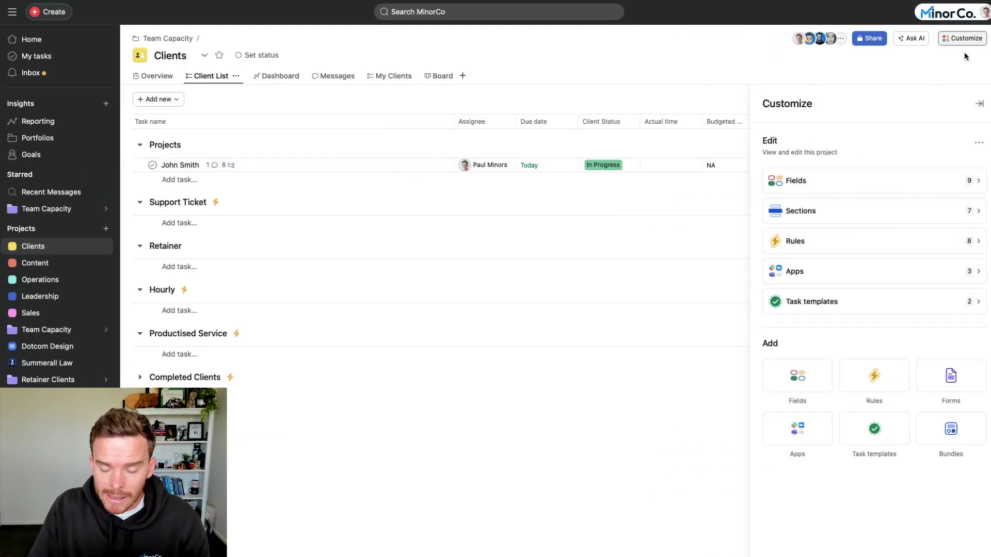
{"action": "left_click", "coordinate": [905, 315]}
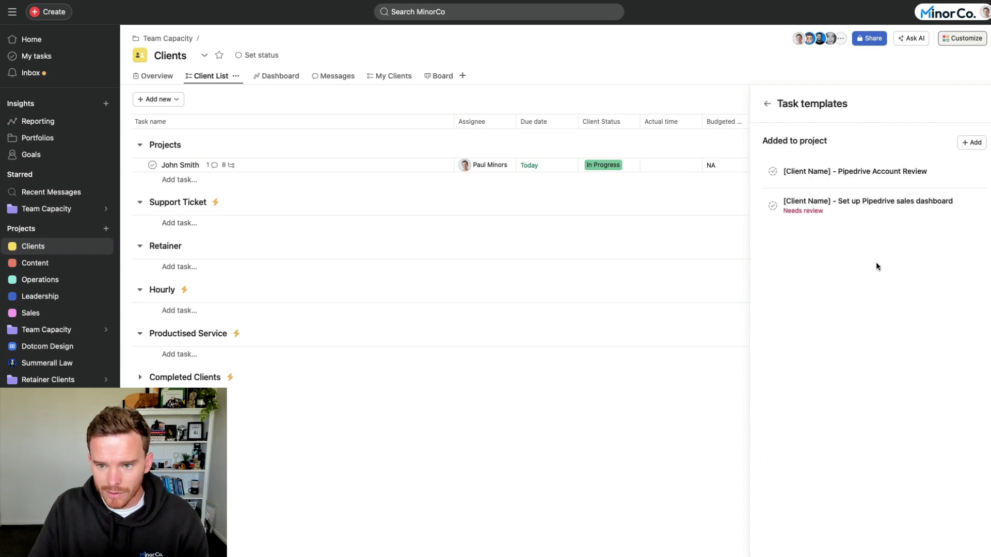
{"action": "left_click", "coordinate": [895, 180]}
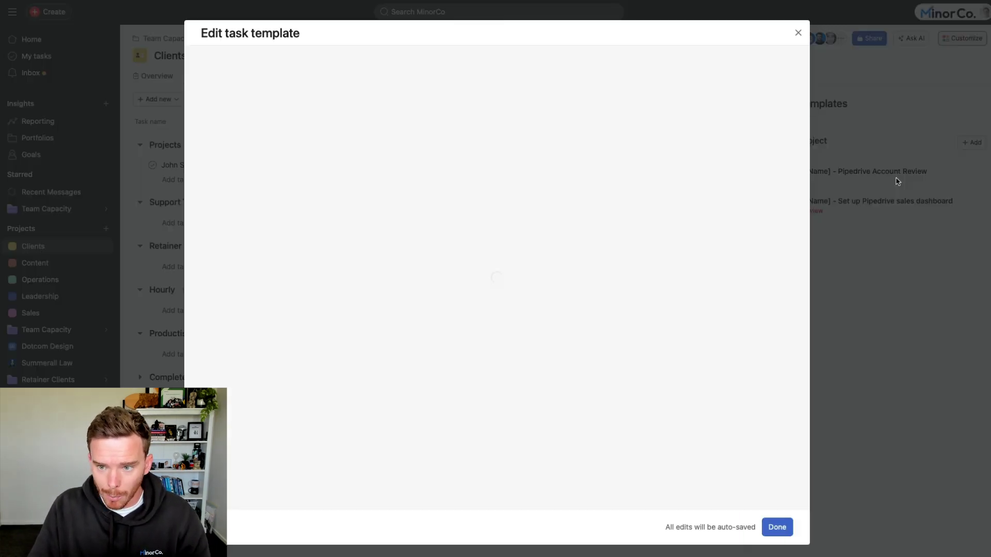
{"action": "scroll", "coordinate": [503, 339], "scroll_direction": "down", "scroll_amount": 5}
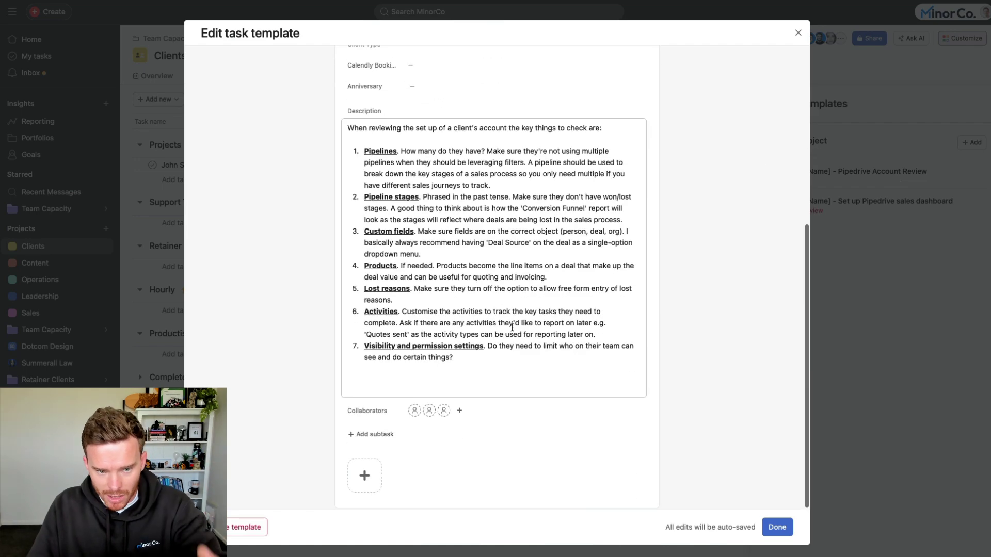
{"action": "left_click", "coordinate": [776, 527]}
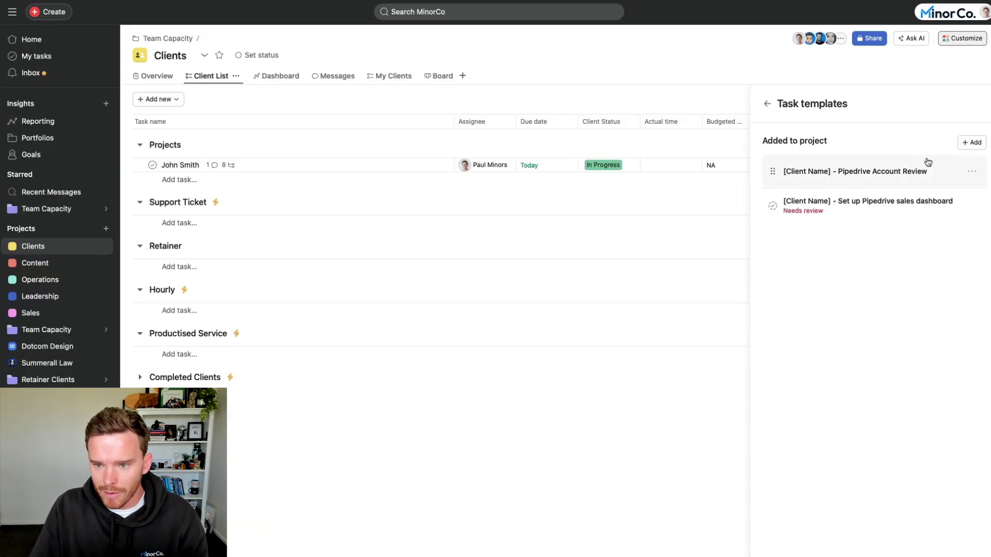
{"action": "left_click", "coordinate": [768, 104]}
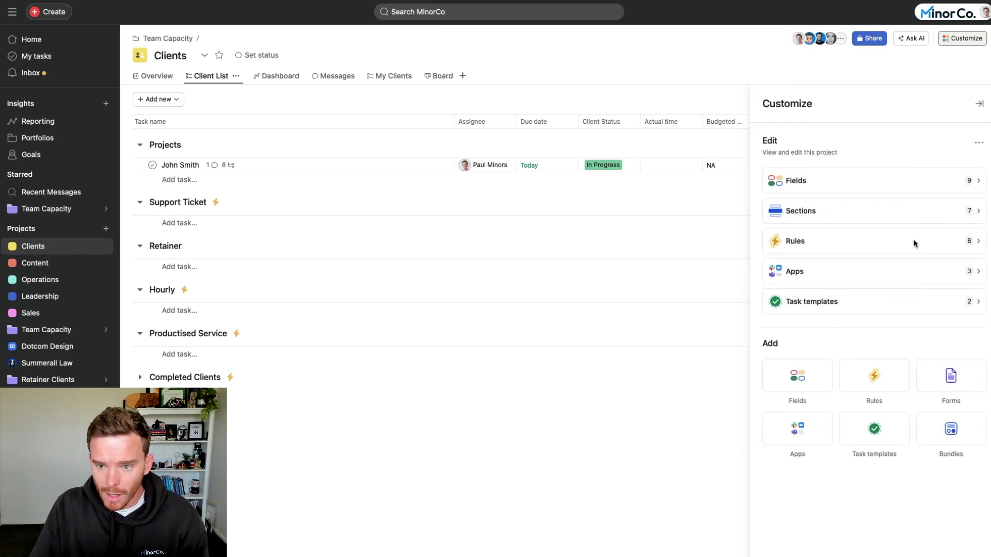
Review the project's comment-on-new-tasks and completion-status automation rules.
{"action": "left_click", "coordinate": [928, 243]}
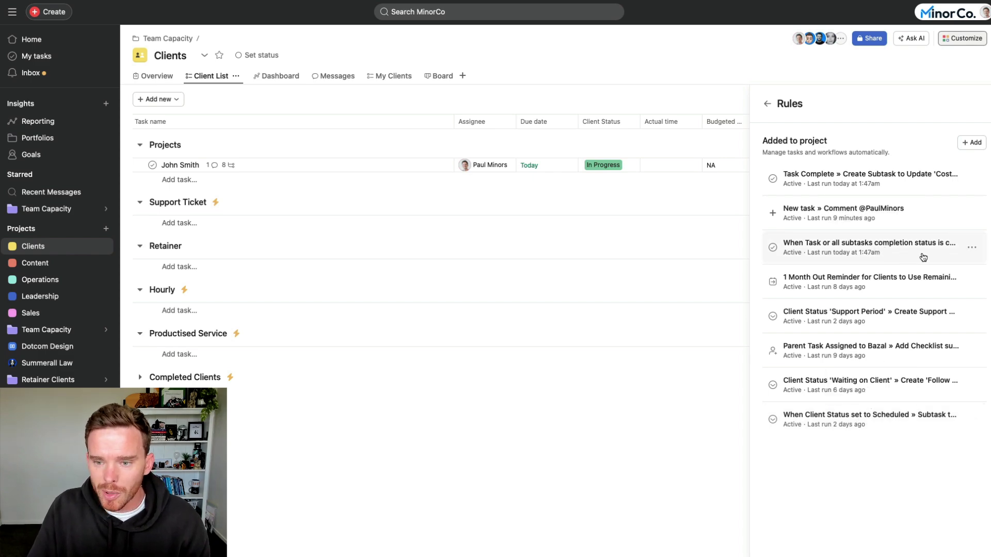
{"action": "left_click", "coordinate": [922, 220]}
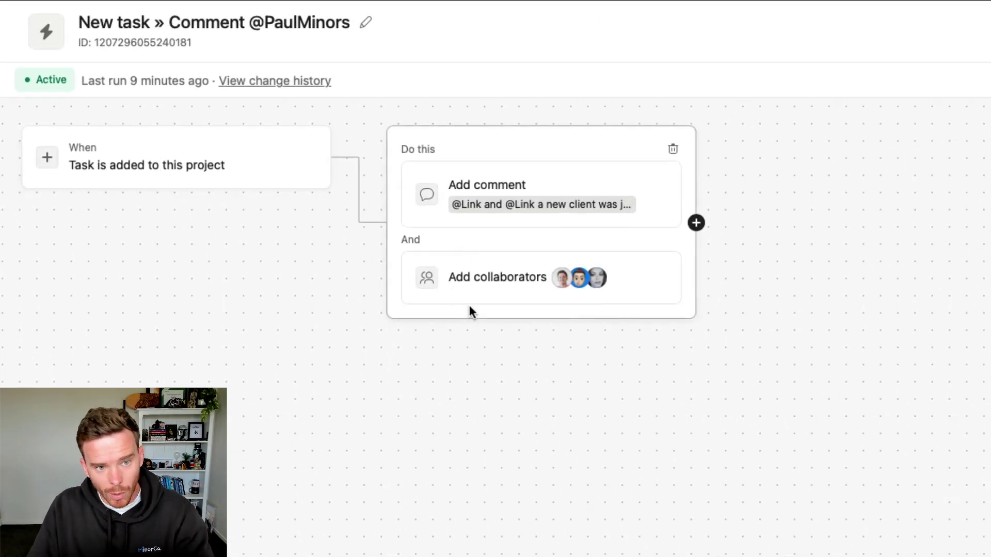
{"action": "left_click", "coordinate": [630, 181]}
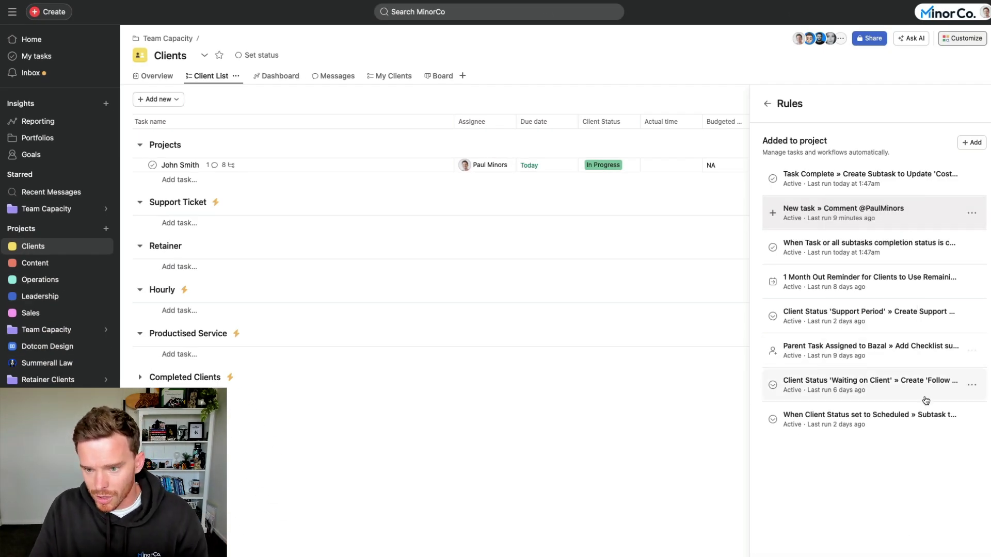
{"action": "left_click", "coordinate": [924, 254]}
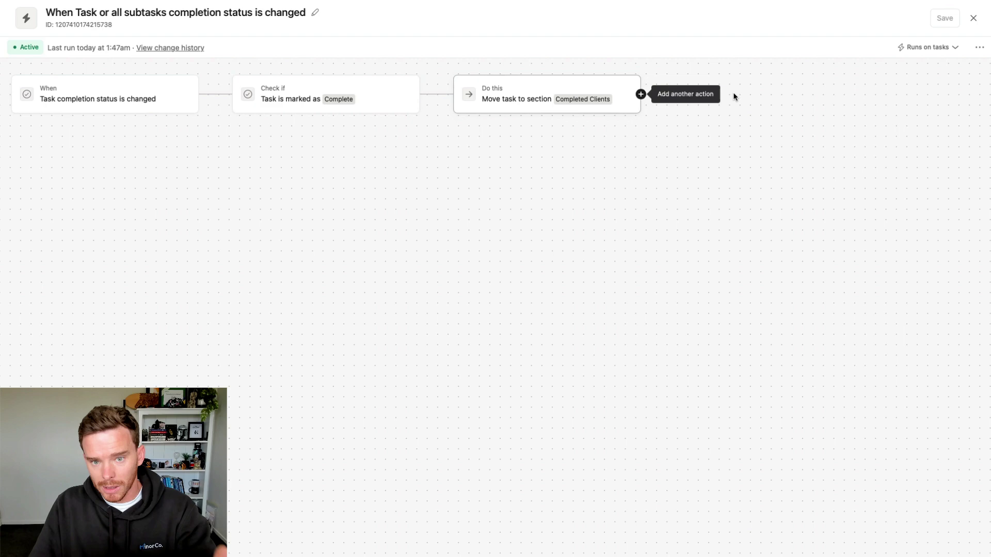
{"action": "left_click", "coordinate": [973, 19]}
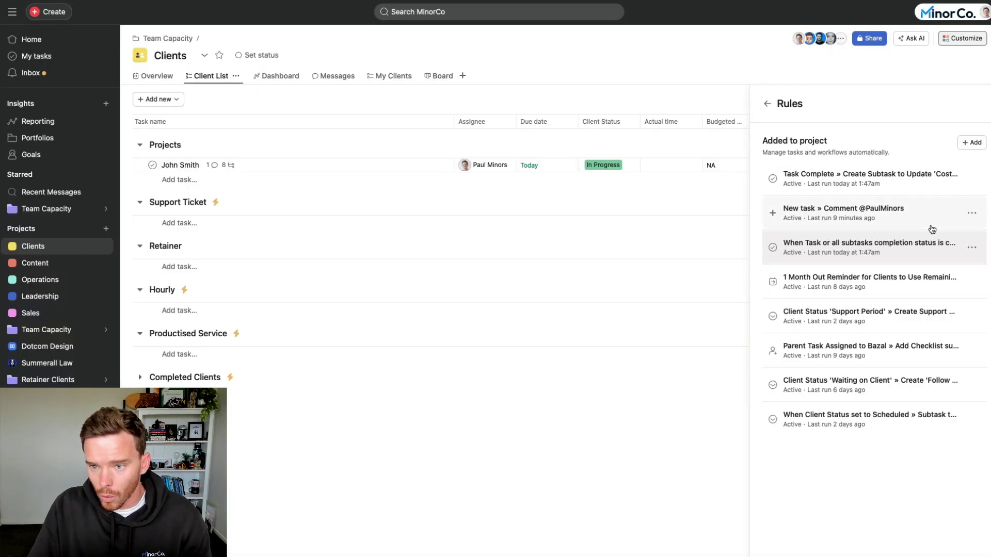
Inspect the subtasks created by the Update 'Cost' and Client Status Scheduled rules.
{"action": "left_click", "coordinate": [918, 186]}
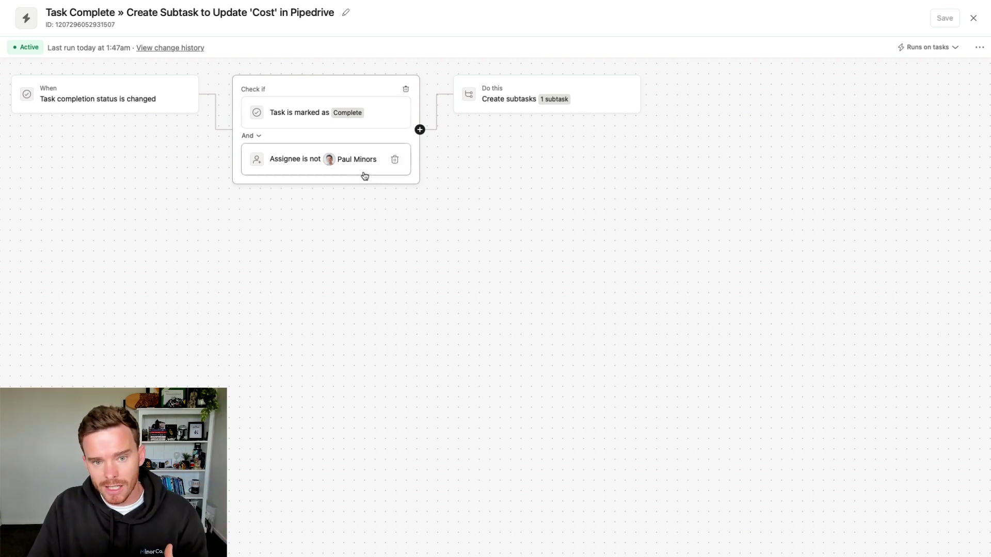
{"action": "left_click", "coordinate": [503, 108]}
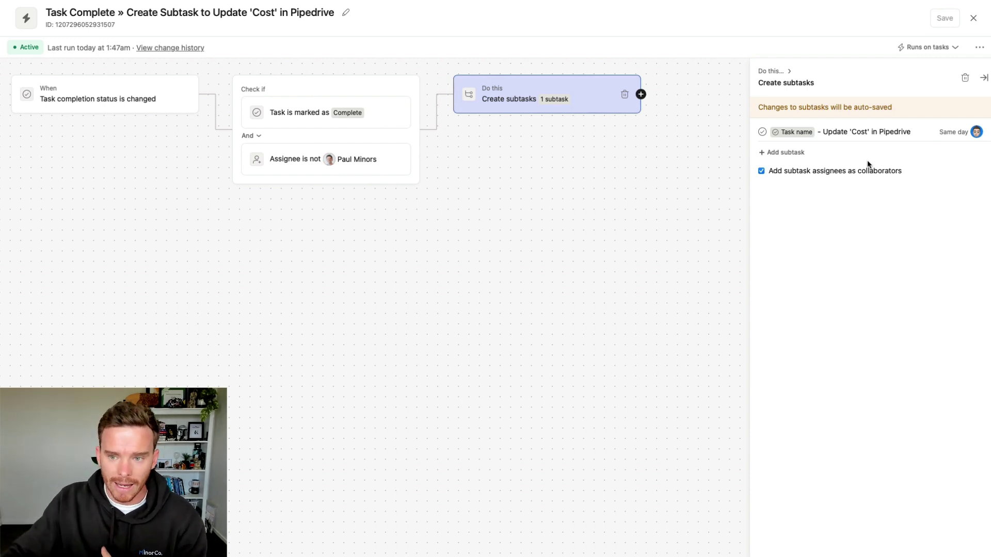
{"action": "left_click", "coordinate": [974, 18]}
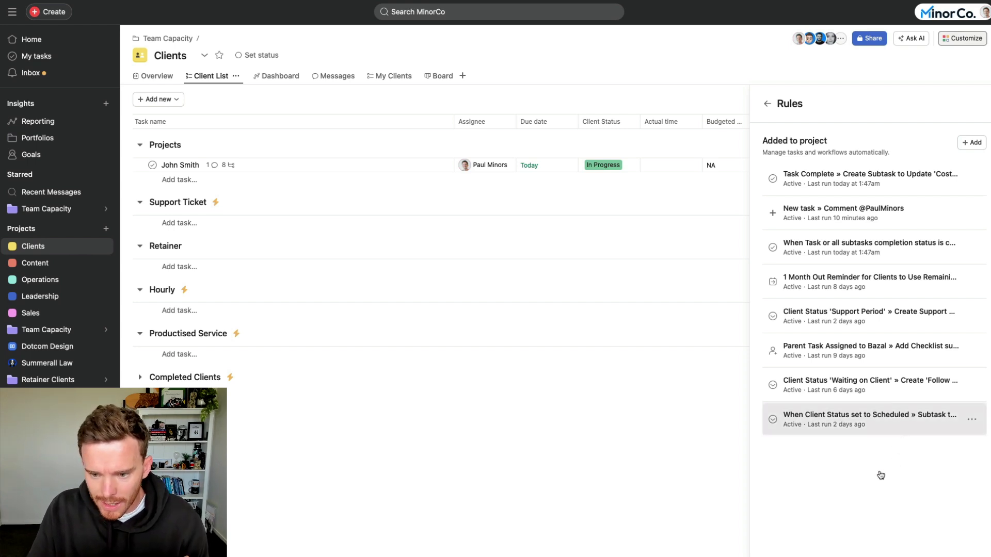
{"action": "left_click", "coordinate": [872, 419]}
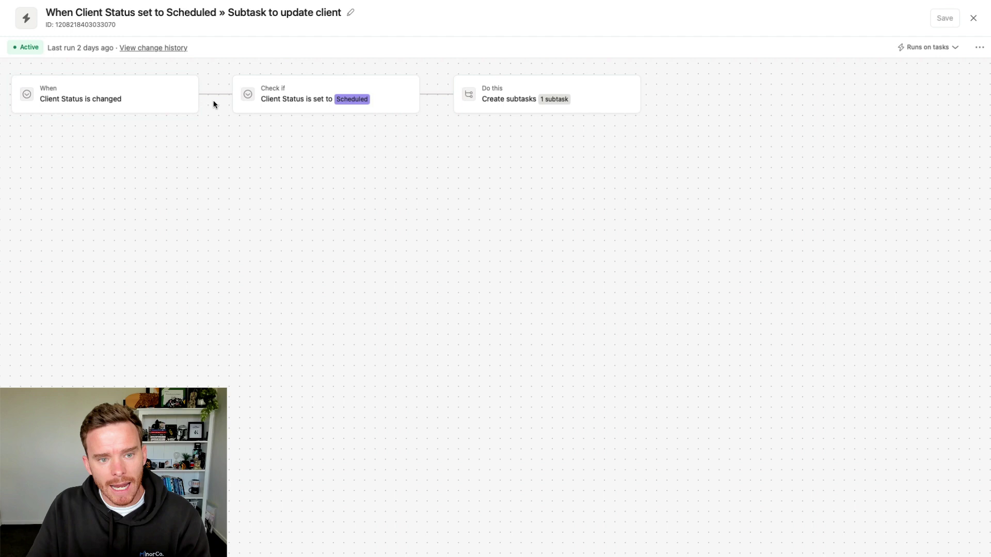
{"action": "left_click", "coordinate": [290, 98]}
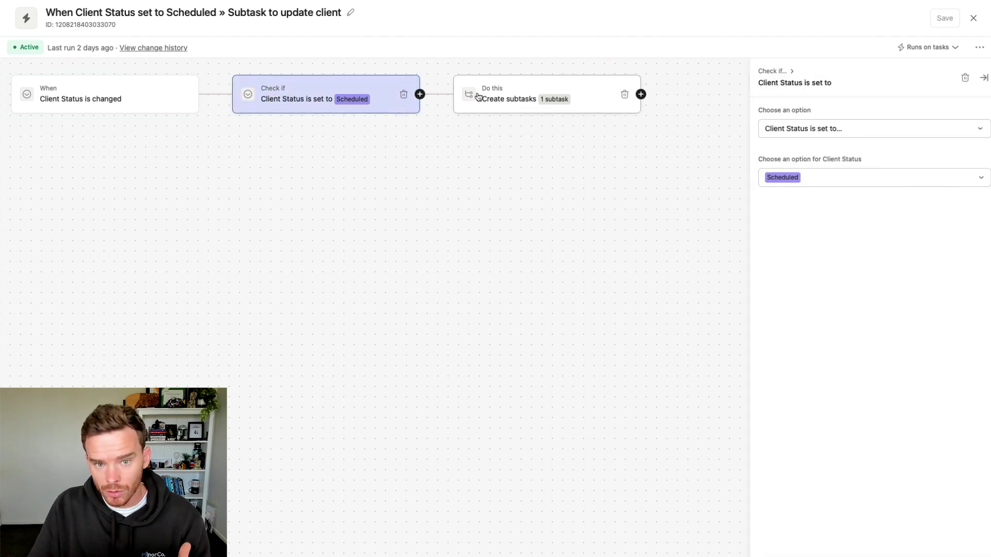
{"action": "left_click", "coordinate": [495, 98]}
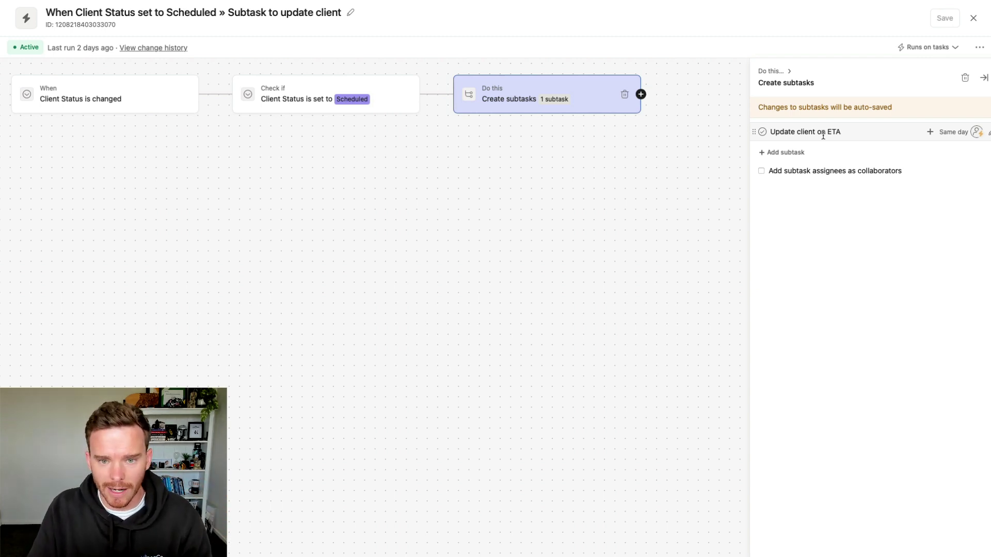
{"action": "left_click", "coordinate": [974, 18]}
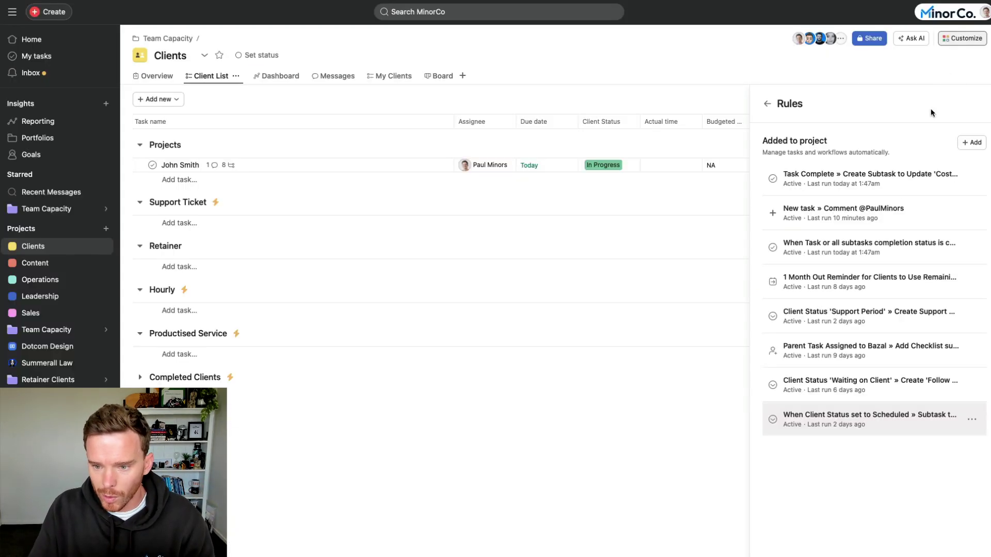
Check the Follow Up subtask of the Waiting on Client rule and close the editor.
{"action": "left_click", "coordinate": [883, 398]}
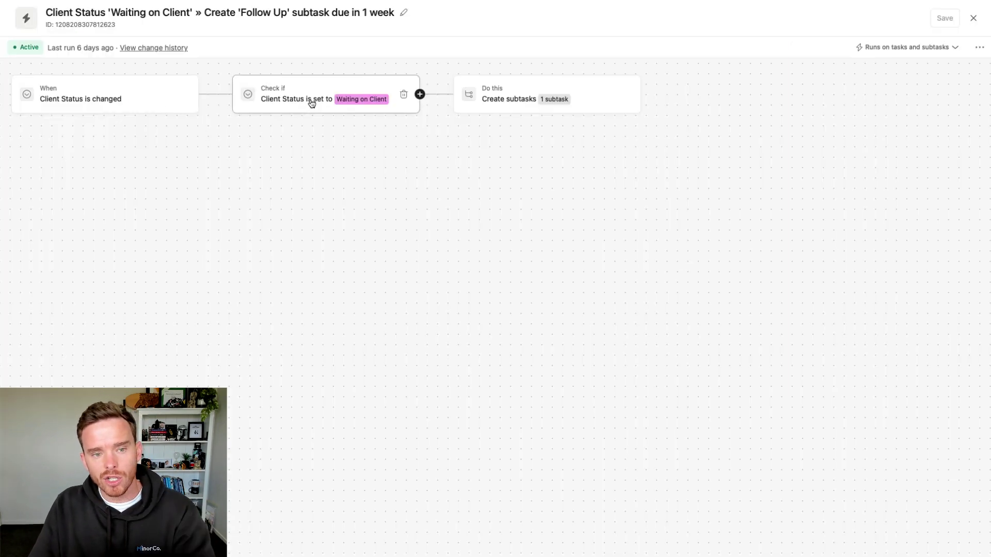
{"action": "left_click", "coordinate": [500, 98]}
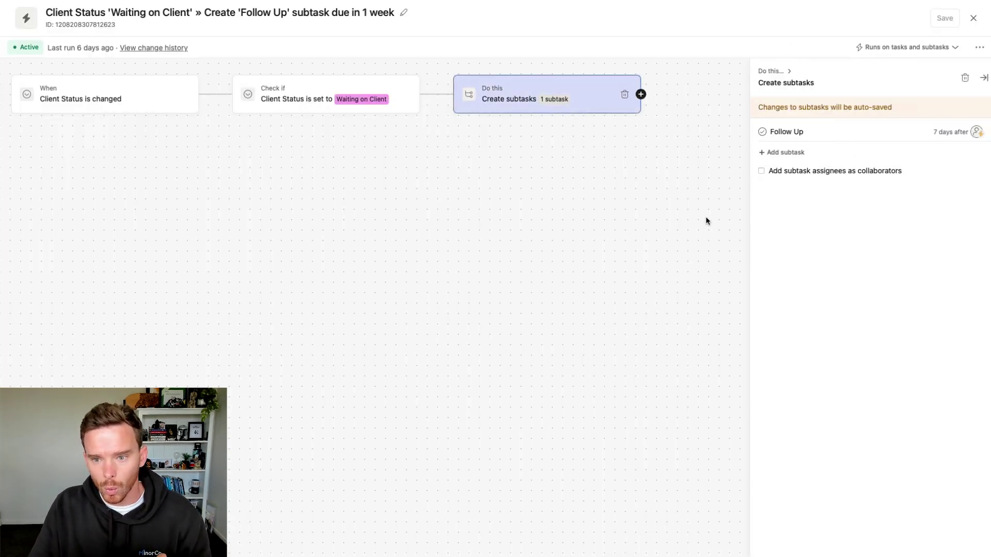
{"action": "left_click", "coordinate": [971, 19]}
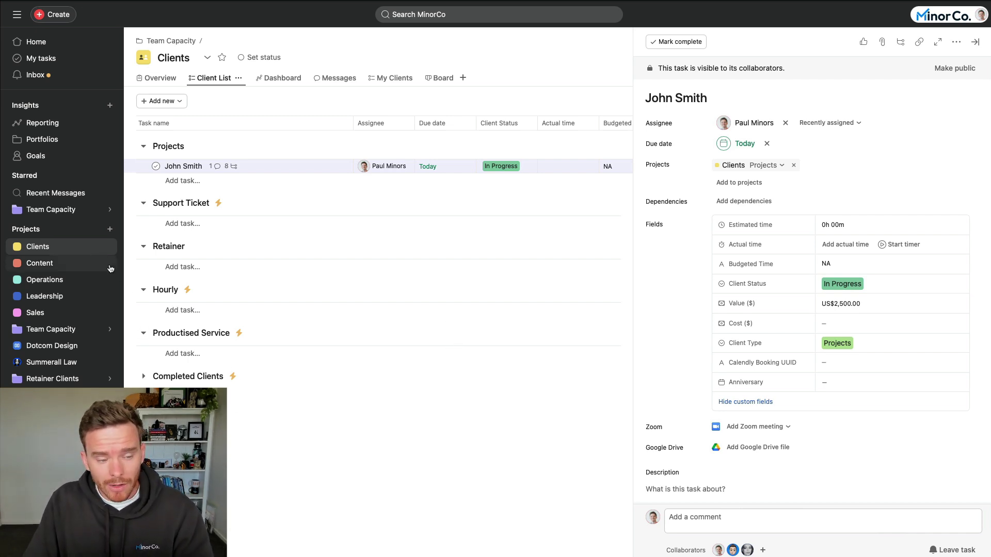
Open Operations and scroll through its Planning, Marketing, Ecommerce, Website and Tools and Systems sections.
{"action": "mouse_move", "coordinate": [256, 334]}
{"action": "left_click", "coordinate": [78, 280]}
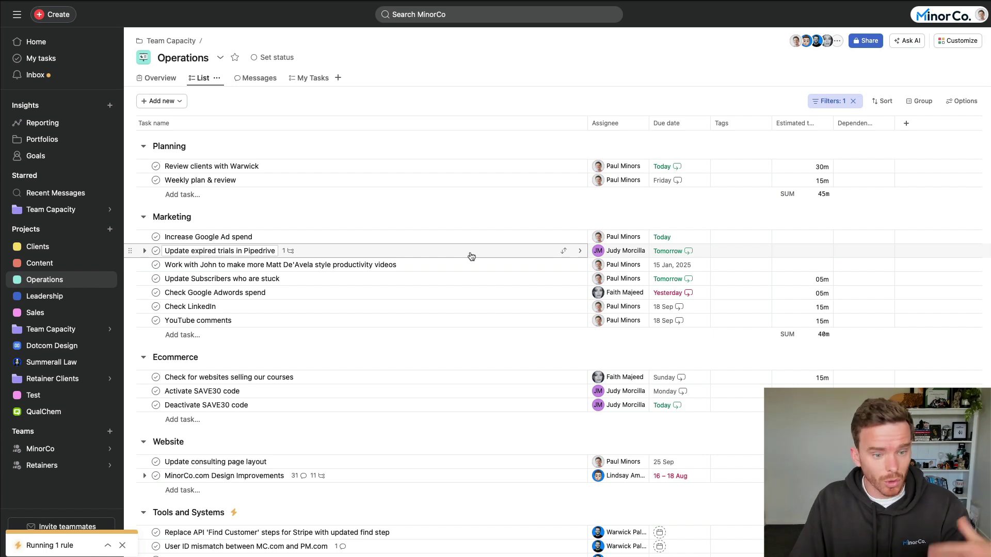
{"action": "scroll", "coordinate": [439, 298], "scroll_direction": "down", "scroll_amount": 3}
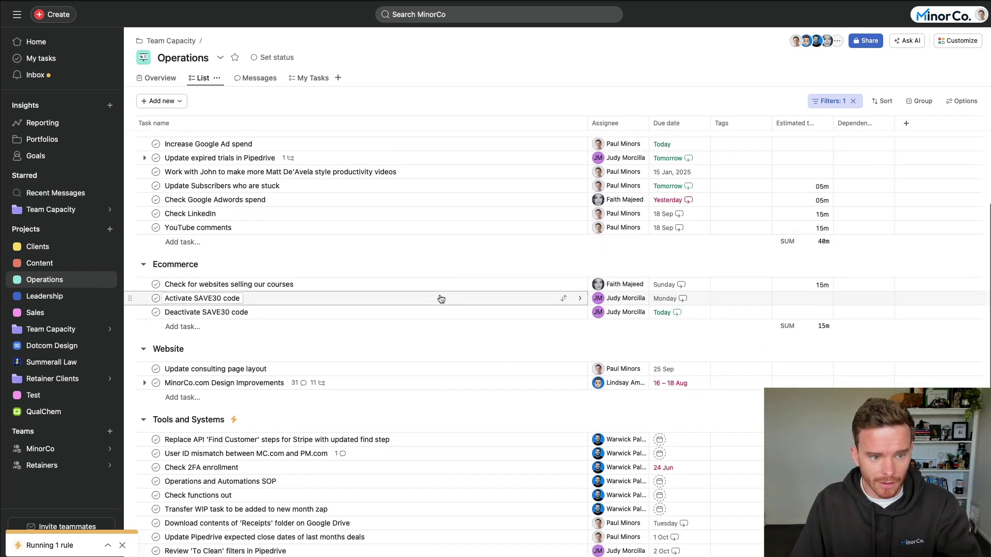
{"action": "scroll", "coordinate": [441, 298], "scroll_direction": "up", "scroll_amount": 1}
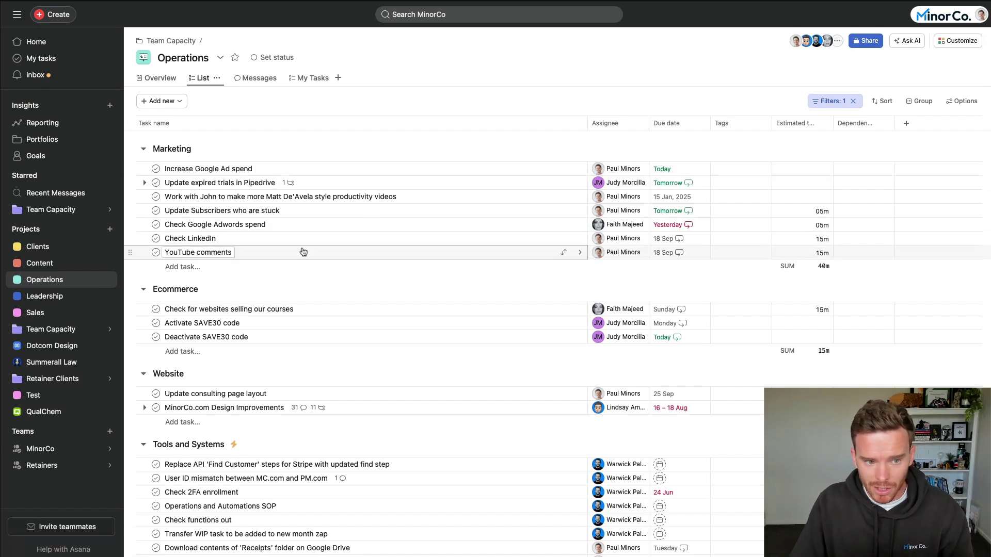
{"action": "scroll", "coordinate": [313, 251], "scroll_direction": "down", "scroll_amount": 1}
{"action": "scroll", "coordinate": [407, 312], "scroll_direction": "down", "scroll_amount": 2}
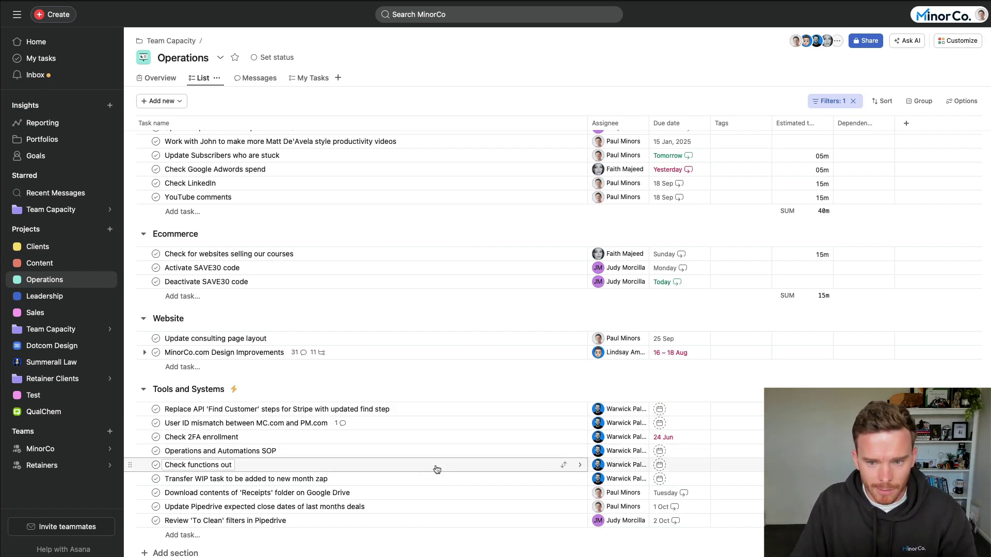
Review the Troubleshoot: [ZAP NAME] and Onboard new contractor: [NAME] task templates.
{"action": "left_click", "coordinate": [958, 40]}
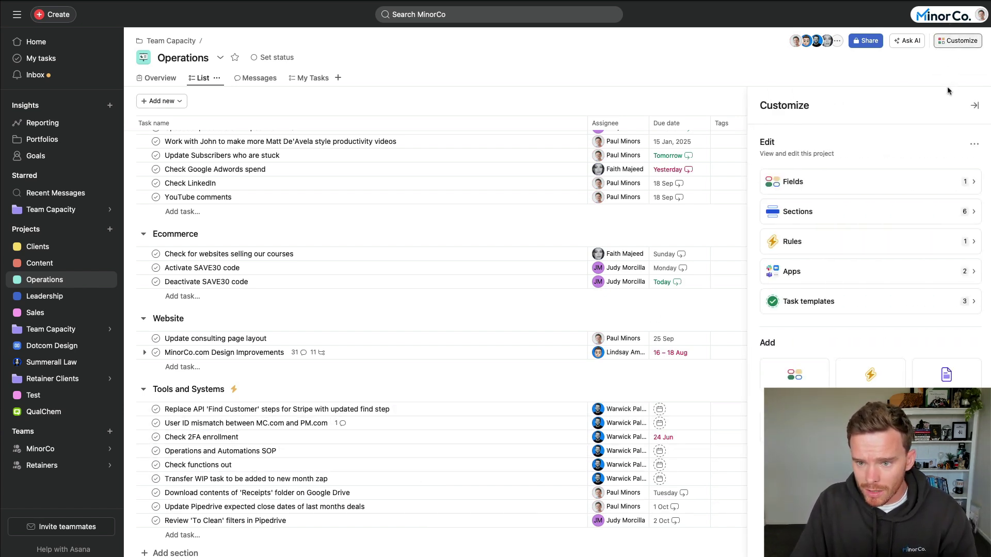
{"action": "left_click", "coordinate": [859, 302]}
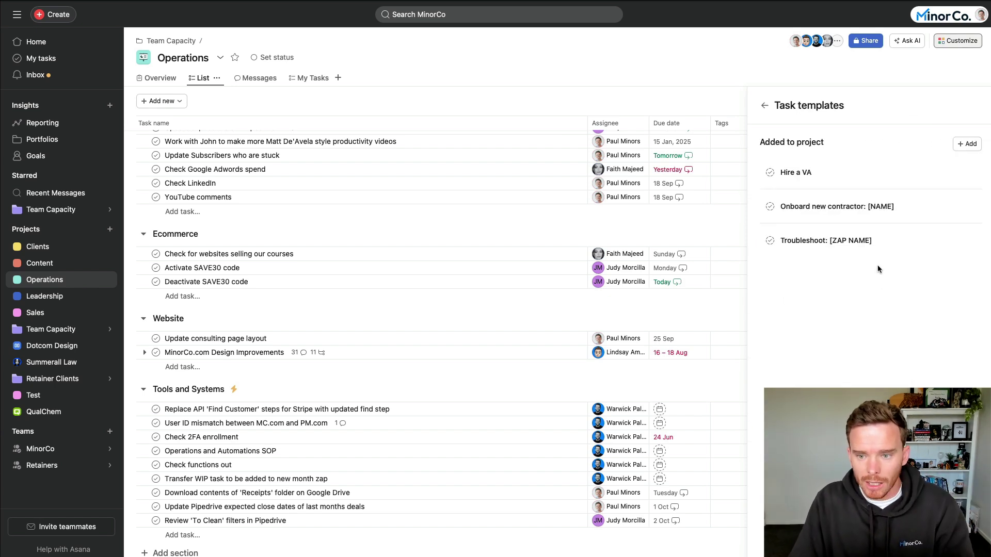
{"action": "mouse_move", "coordinate": [893, 247]}
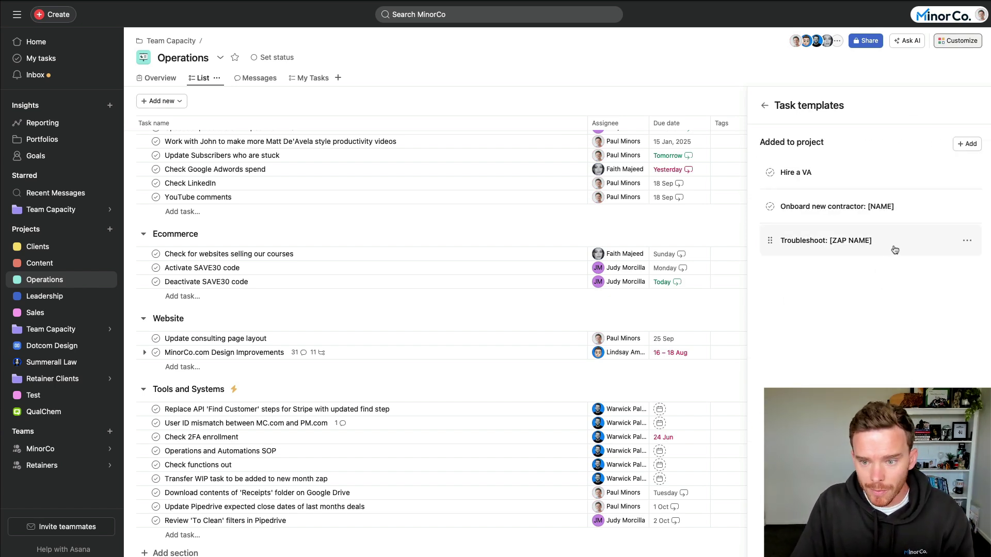
{"action": "left_click", "coordinate": [895, 249]}
{"action": "scroll", "coordinate": [462, 297], "scroll_direction": "down", "scroll_amount": 2}
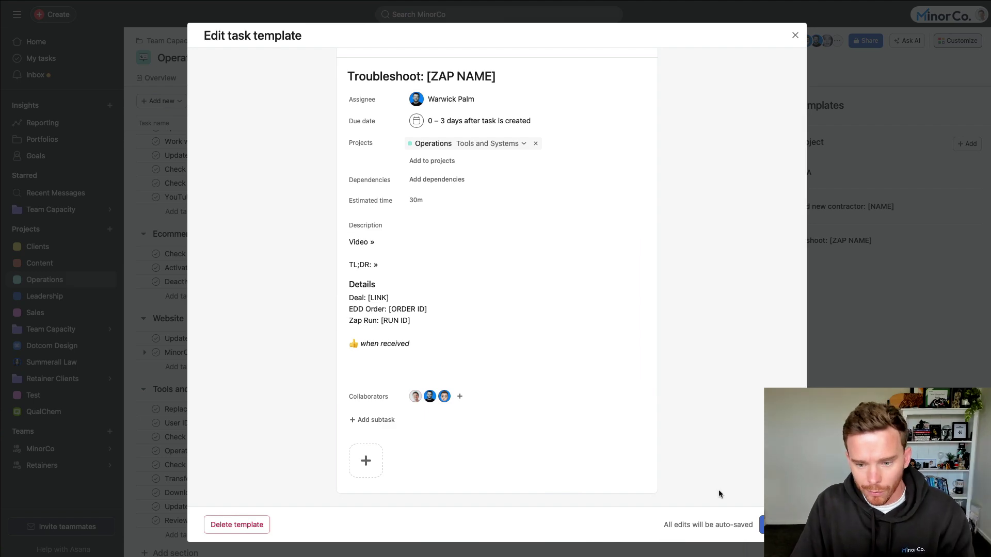
{"action": "left_click", "coordinate": [839, 312]}
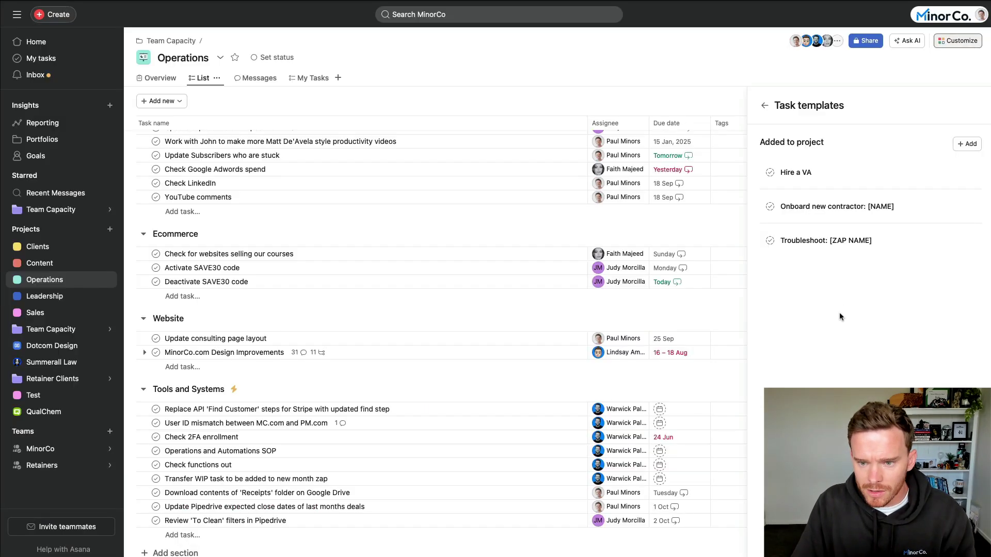
{"action": "left_click", "coordinate": [908, 206]}
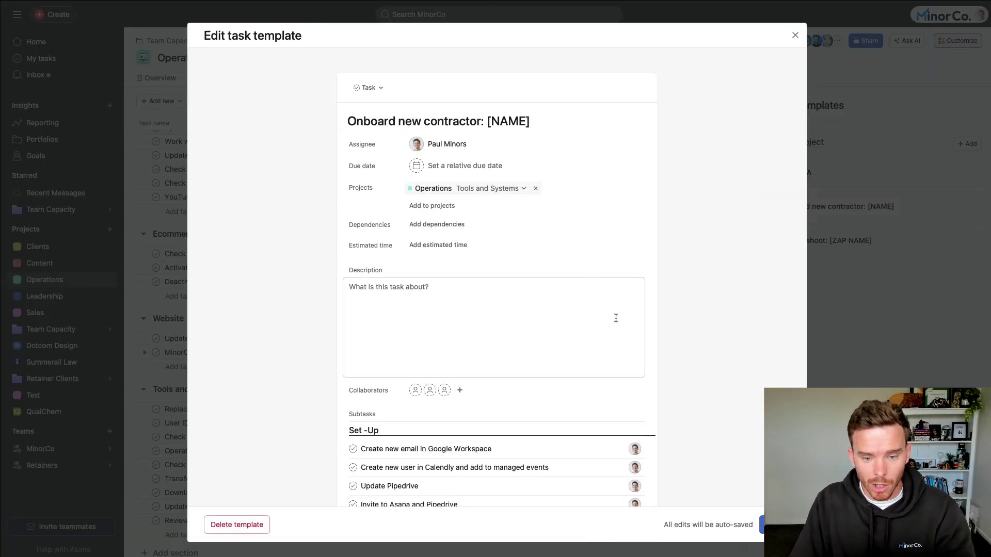
{"action": "scroll", "coordinate": [617, 317], "scroll_direction": "down", "scroll_amount": 5}
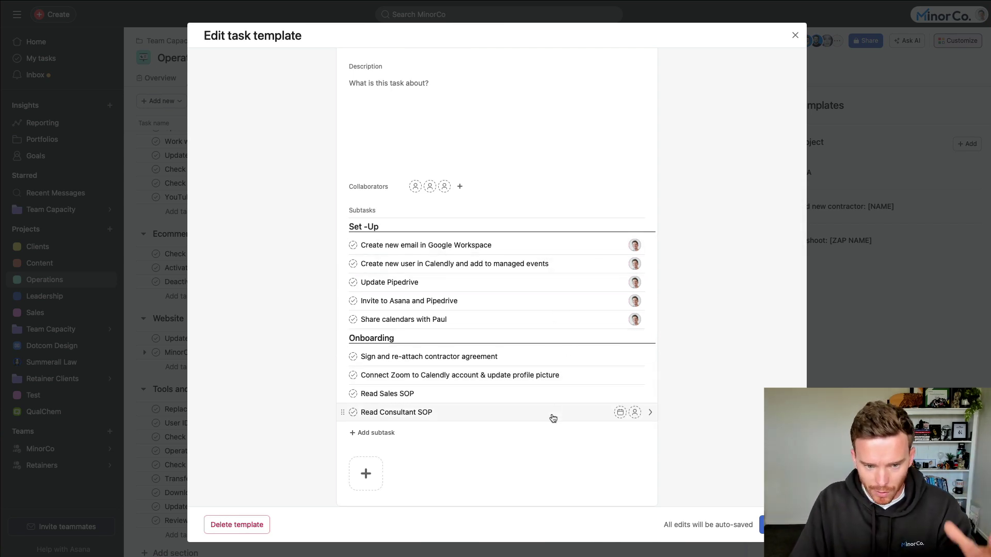
{"action": "key", "text": "Escape"}
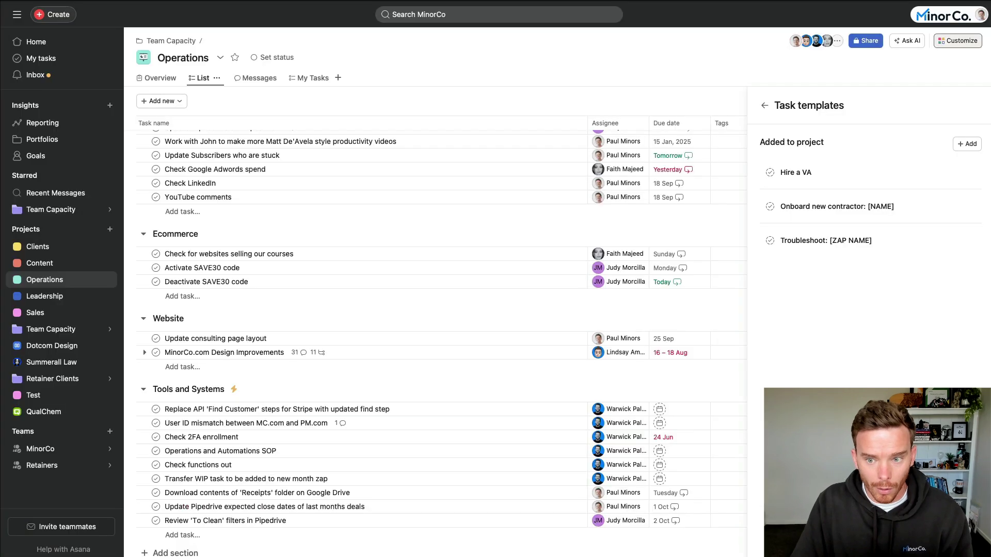
{"action": "left_click", "coordinate": [45, 296]}
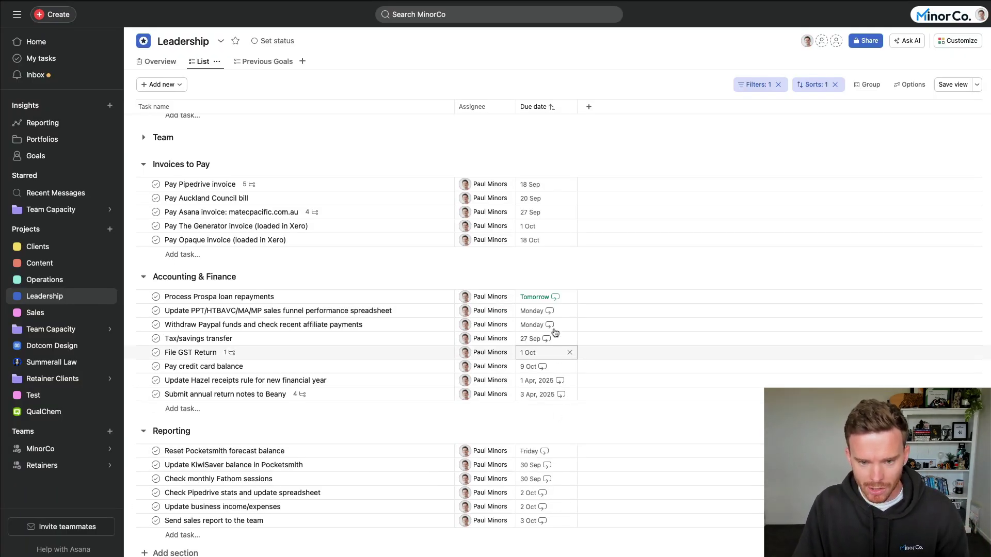
{"action": "left_click", "coordinate": [959, 42]}
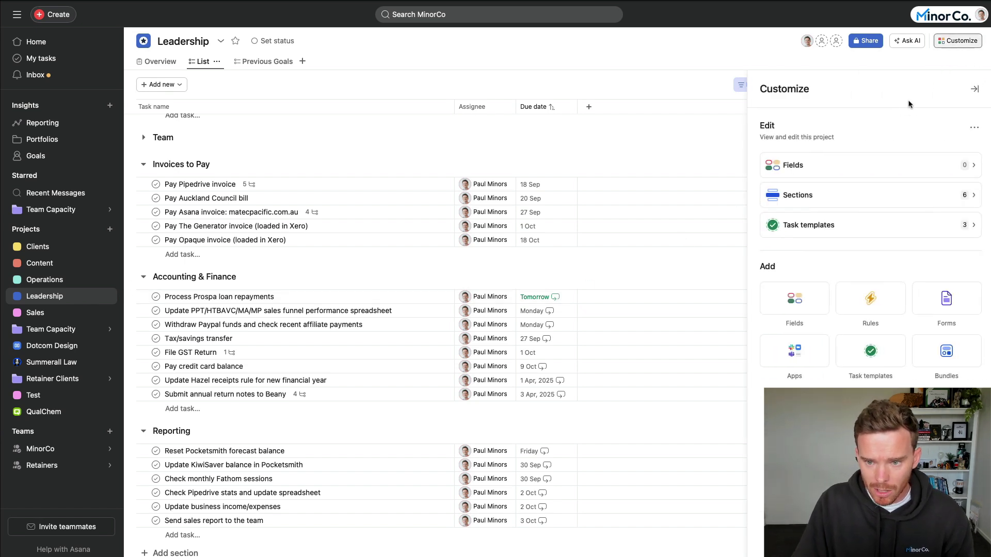
{"action": "left_click", "coordinate": [891, 225]}
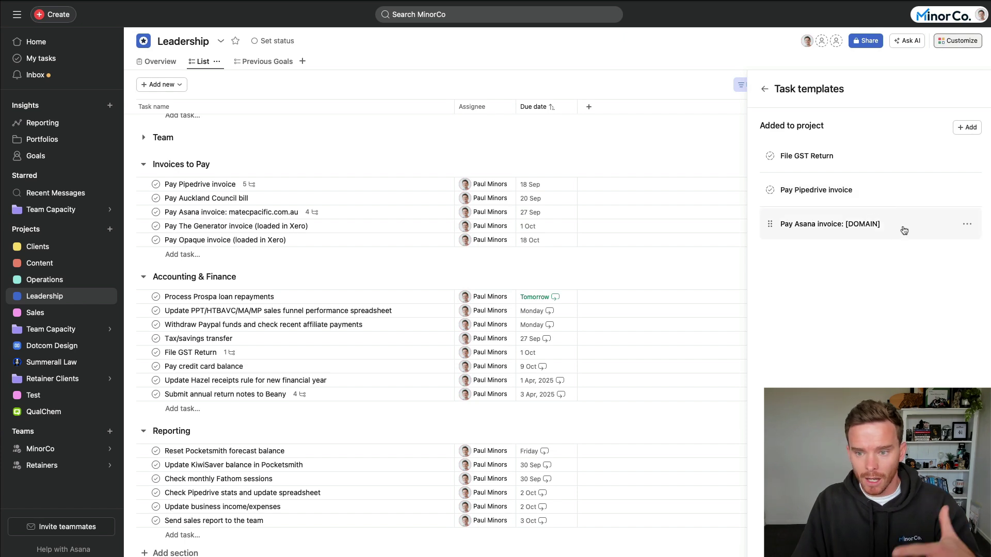
{"action": "left_click", "coordinate": [892, 199]}
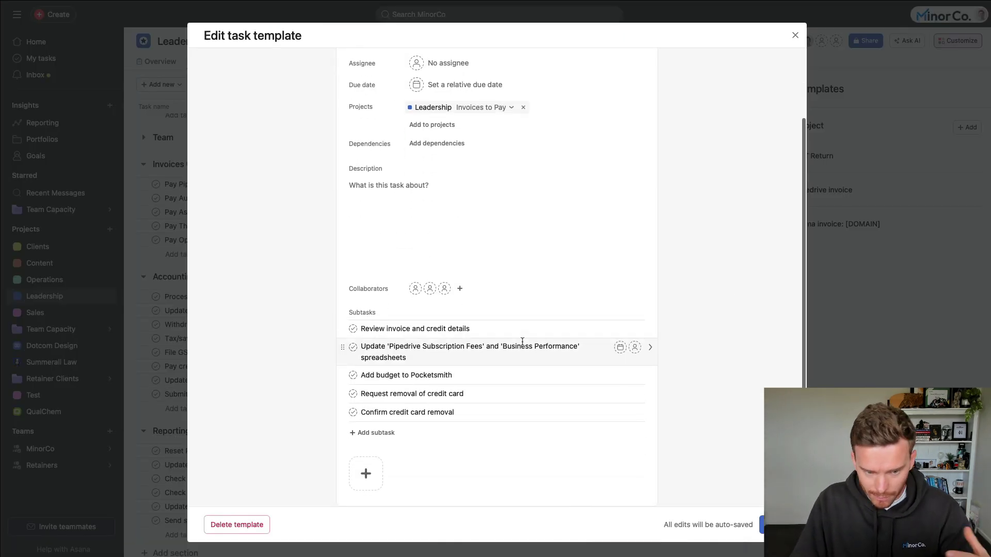
{"action": "left_click", "coordinate": [763, 525]}
{"action": "left_click", "coordinate": [872, 160]}
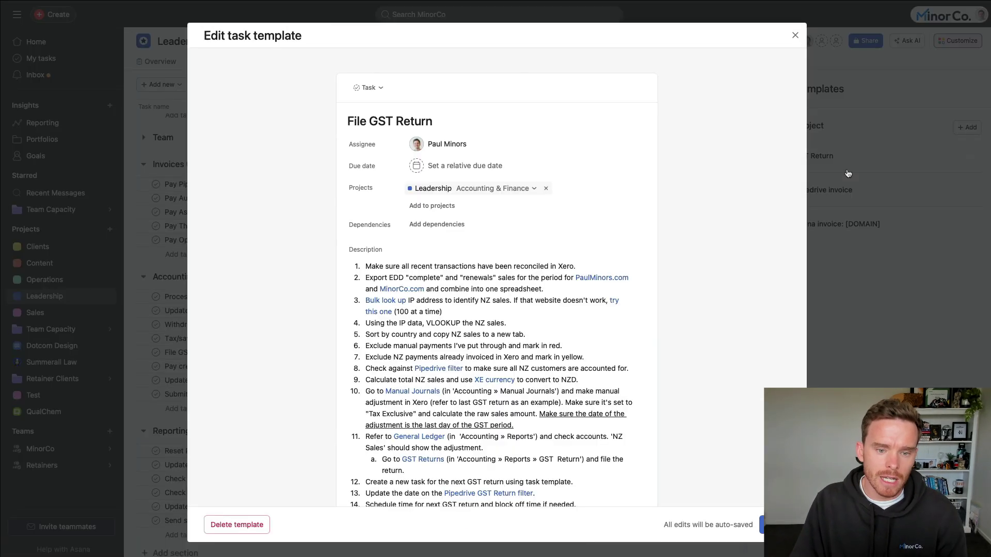
{"action": "scroll", "coordinate": [557, 251], "scroll_direction": "down", "scroll_amount": 2}
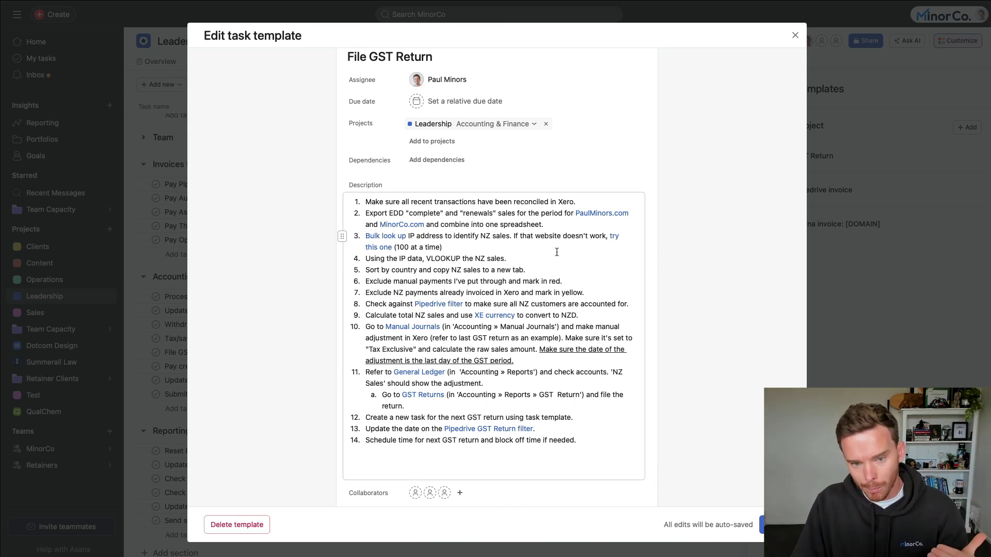
{"action": "scroll", "coordinate": [550, 278], "scroll_direction": "down", "scroll_amount": 1}
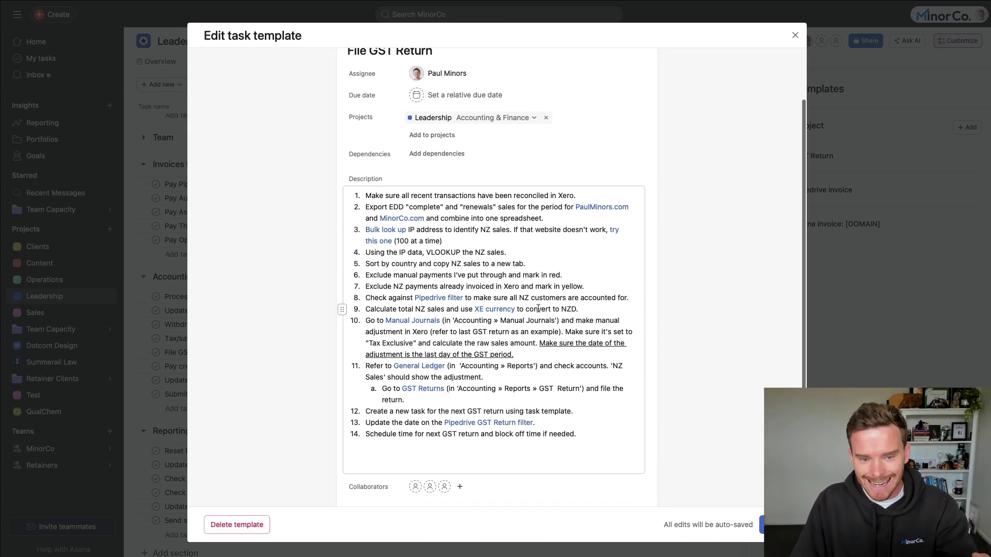
{"action": "scroll", "coordinate": [448, 324], "scroll_direction": "down", "scroll_amount": 1}
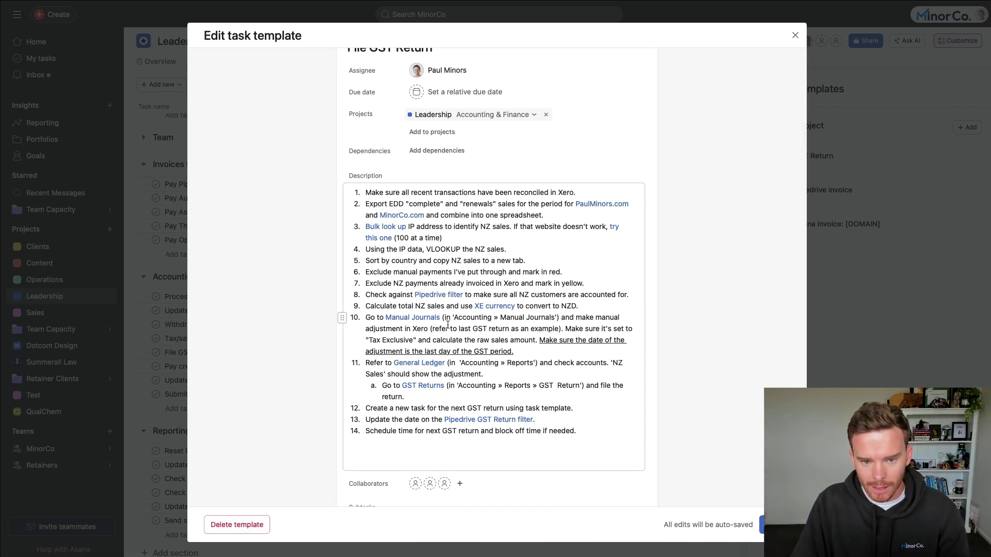
{"action": "scroll", "coordinate": [392, 206], "scroll_direction": "up", "scroll_amount": 3}
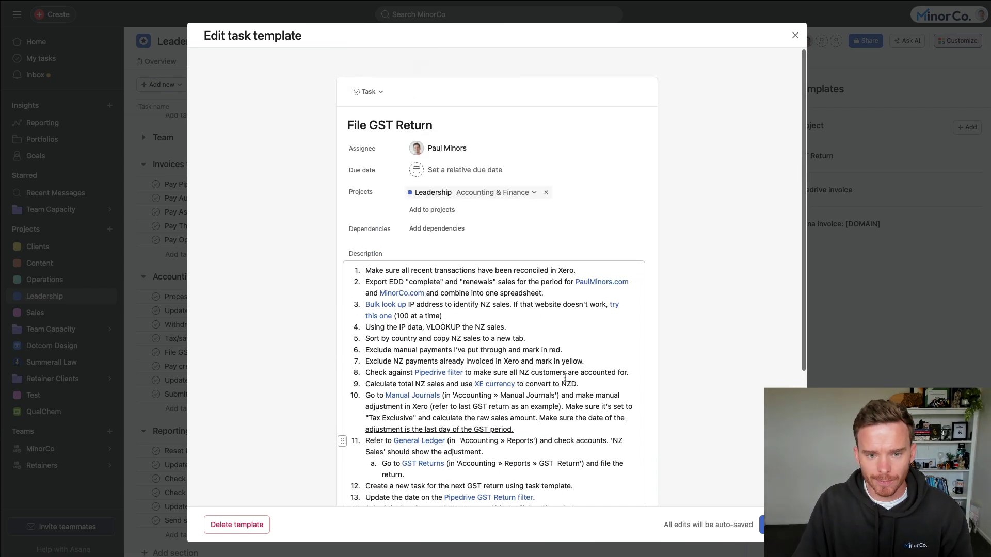
{"action": "key", "text": "Escape"}
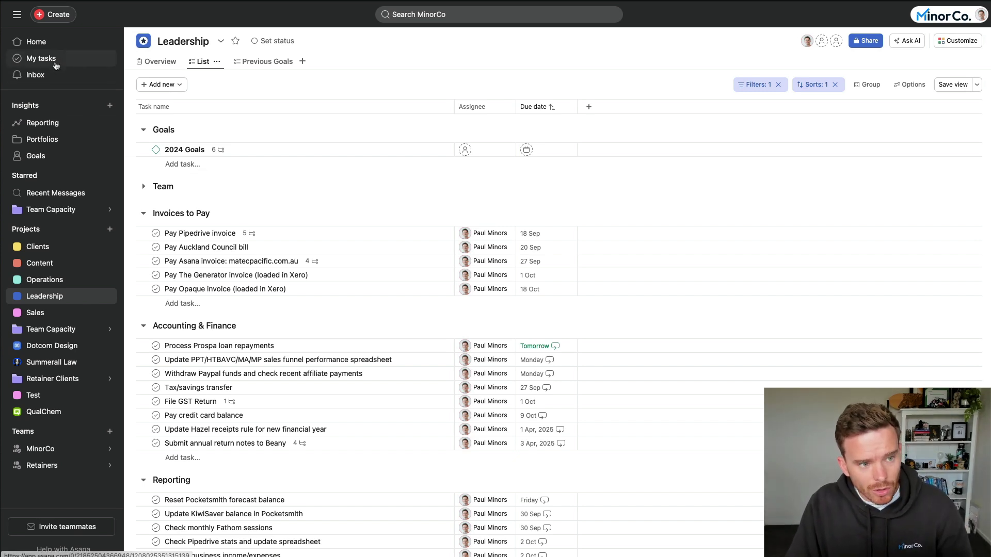
Go to My tasks and open the 'Record and edit video, upload to YouTube' task.
{"action": "left_click", "coordinate": [54, 62]}
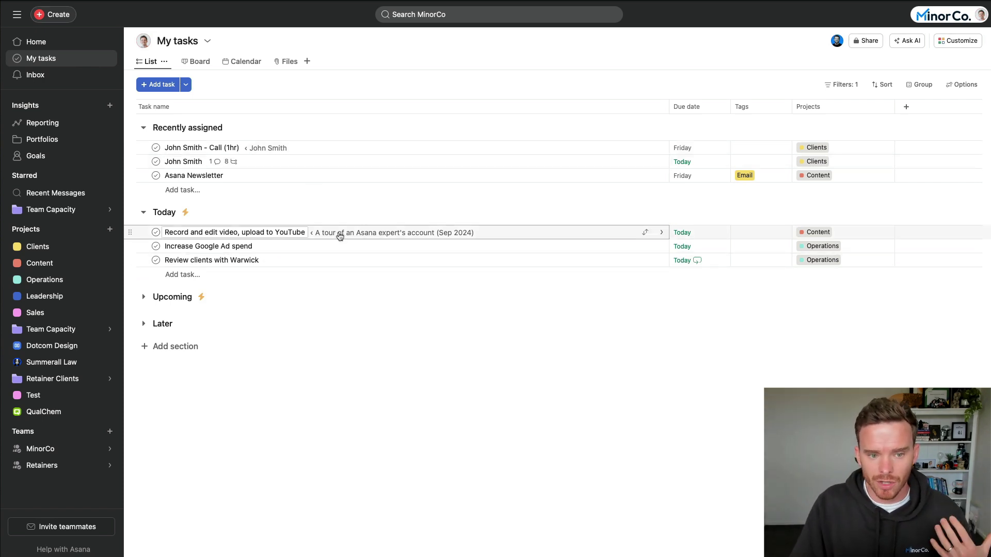
{"action": "left_click", "coordinate": [491, 229]}
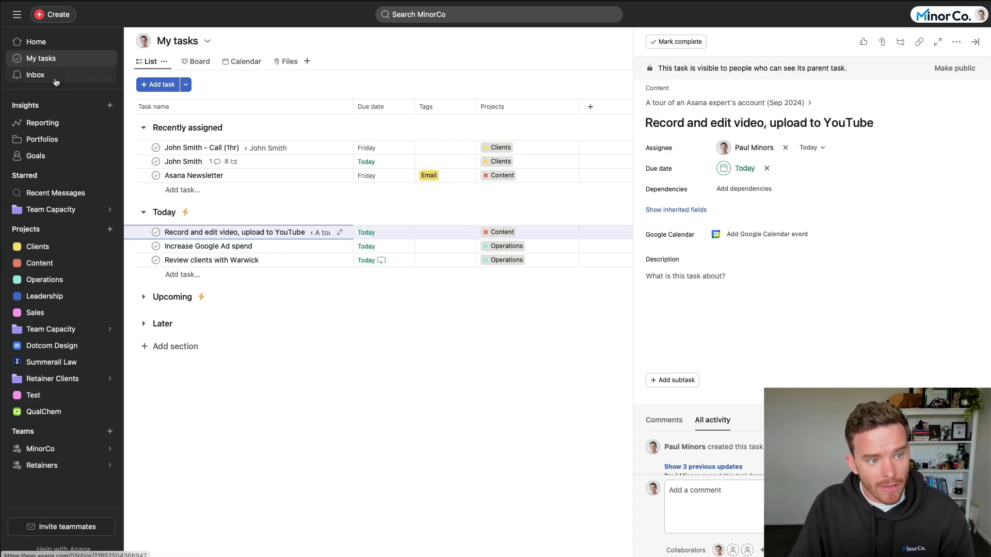
In Inbox, like the Pipedrive award congratulations reply, then archive the award and new-client notifications.
{"action": "left_click", "coordinate": [91, 81]}
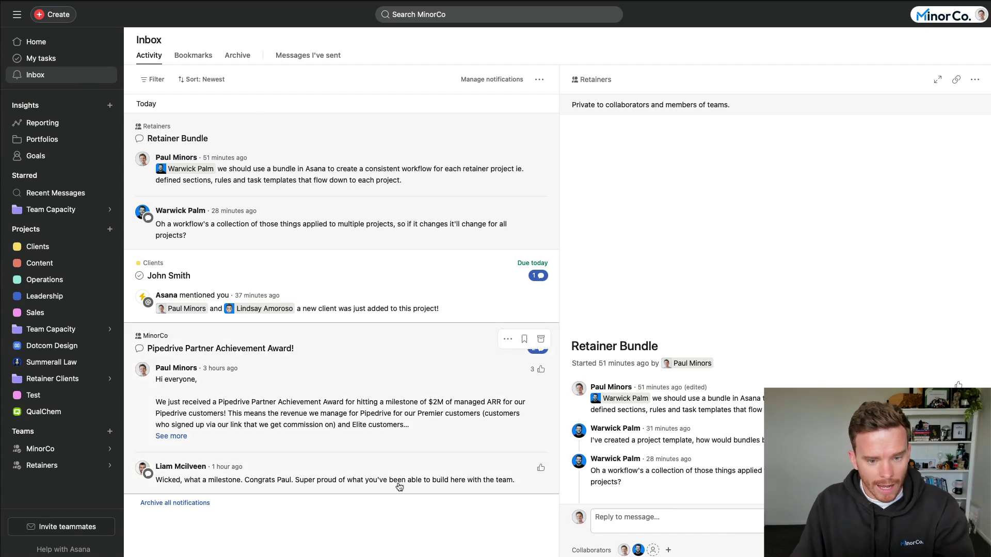
{"action": "left_click", "coordinate": [390, 381]}
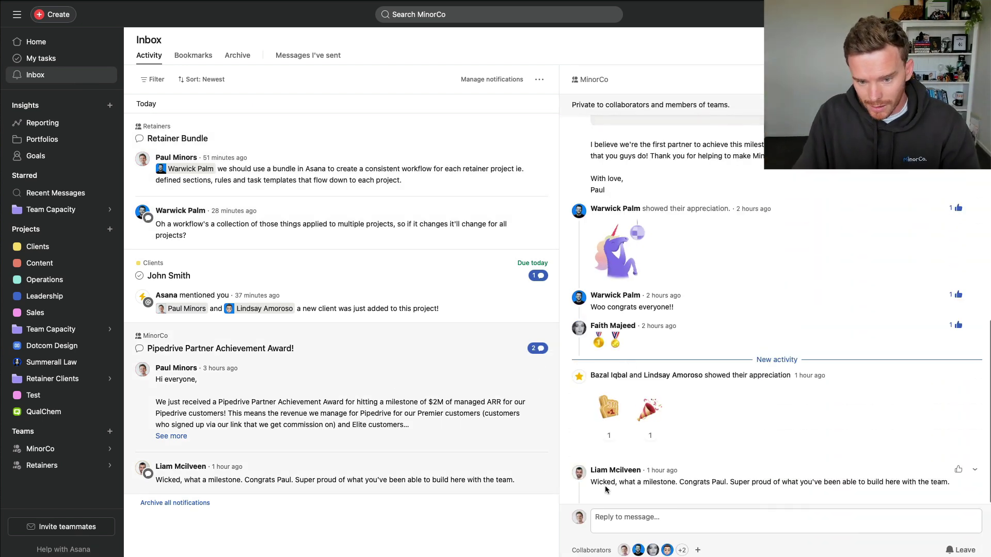
{"action": "left_click", "coordinate": [955, 471]}
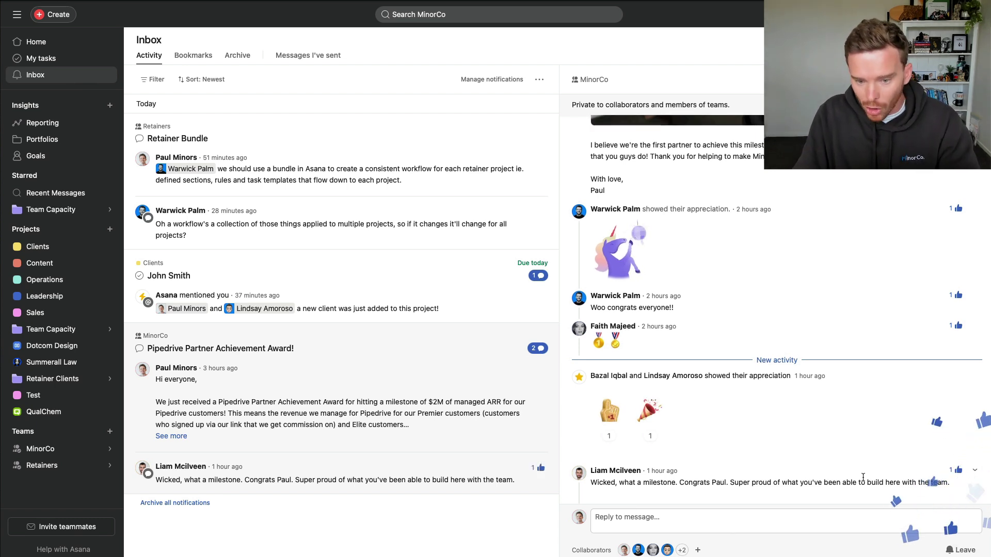
{"action": "left_click", "coordinate": [540, 339]}
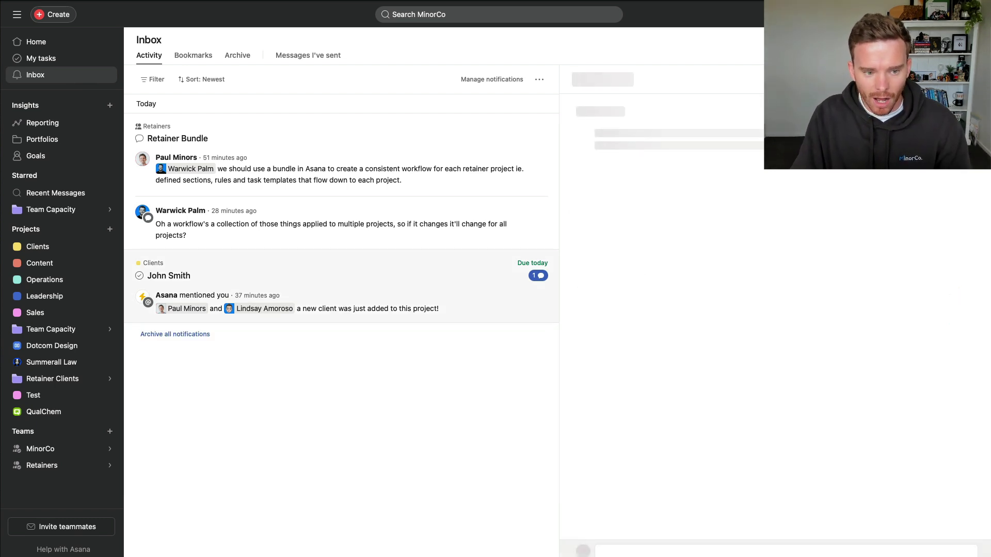
{"action": "left_click", "coordinate": [541, 266]}
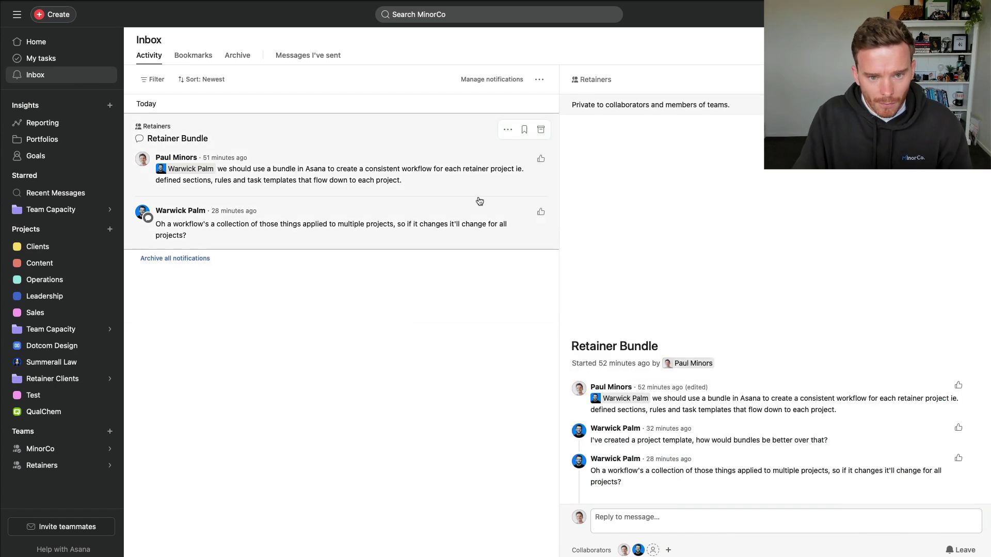